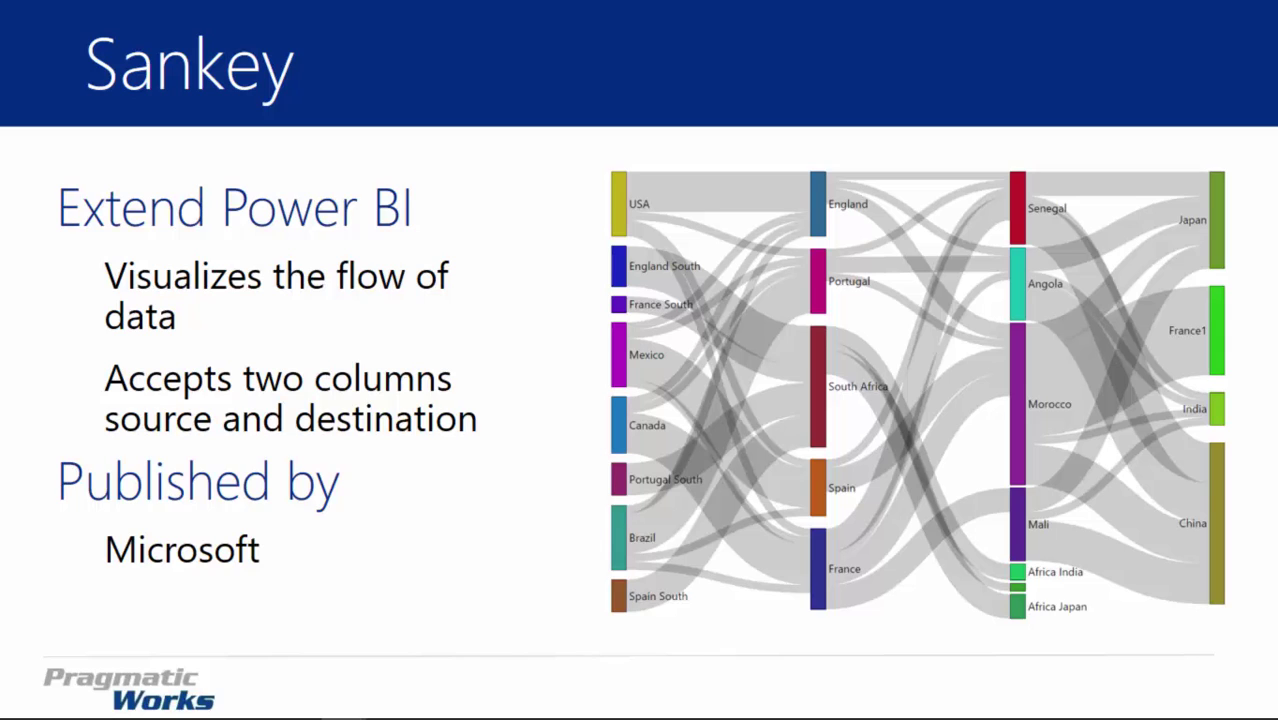
Find the Microsoft Sankey card in the gallery, view its details, close them, and switch to the blank report
key(Right)
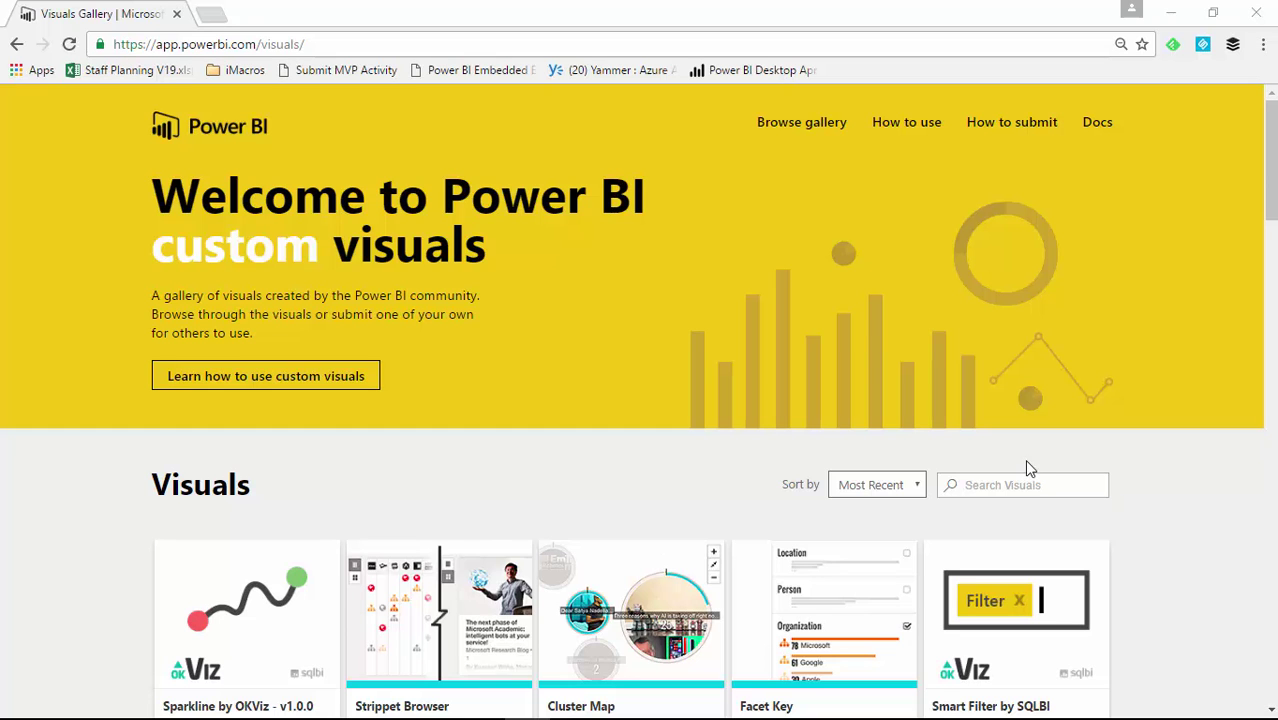
scroll(608, 482, down, 4)
scroll(613, 483, down, 10)
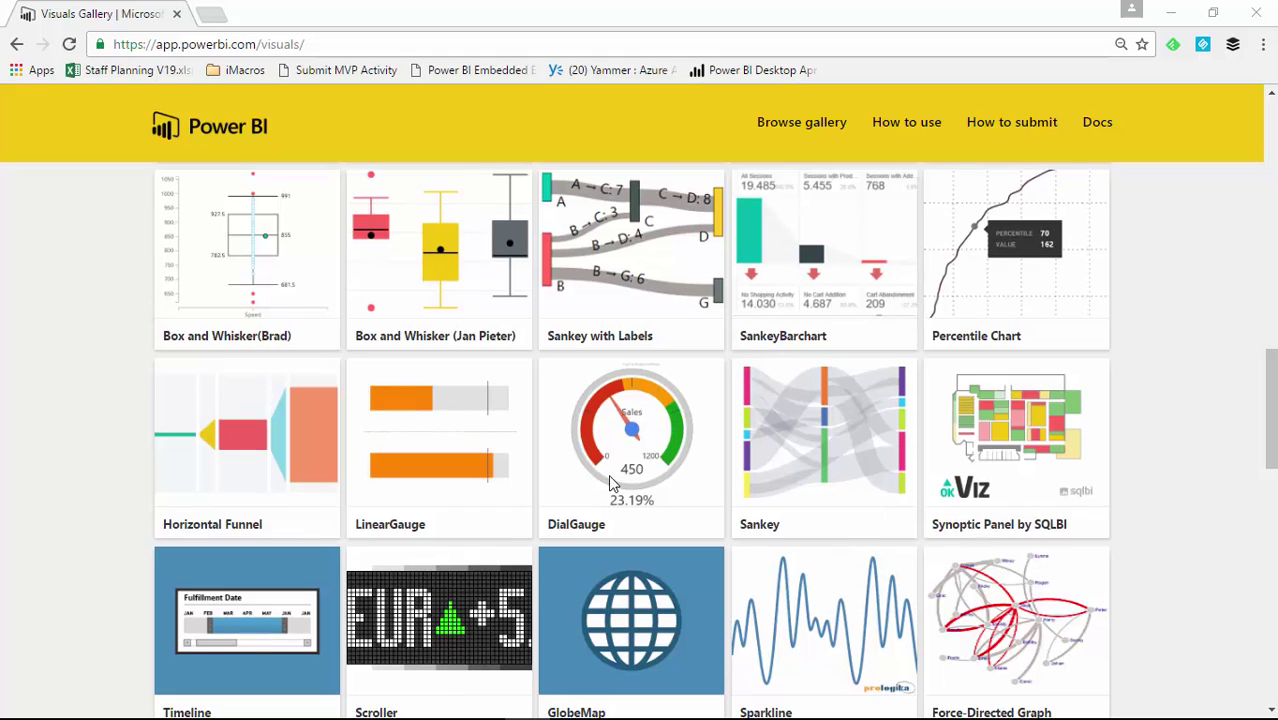
scroll(620, 420, up, 1)
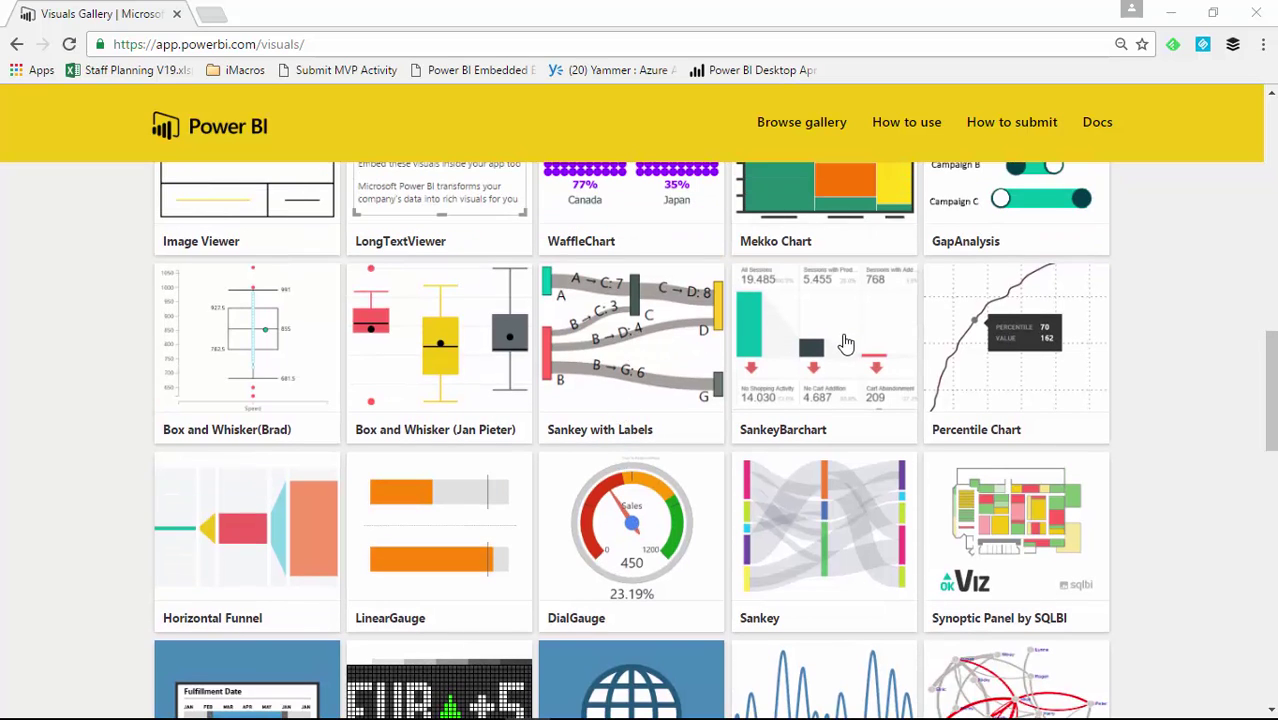
click(816, 577)
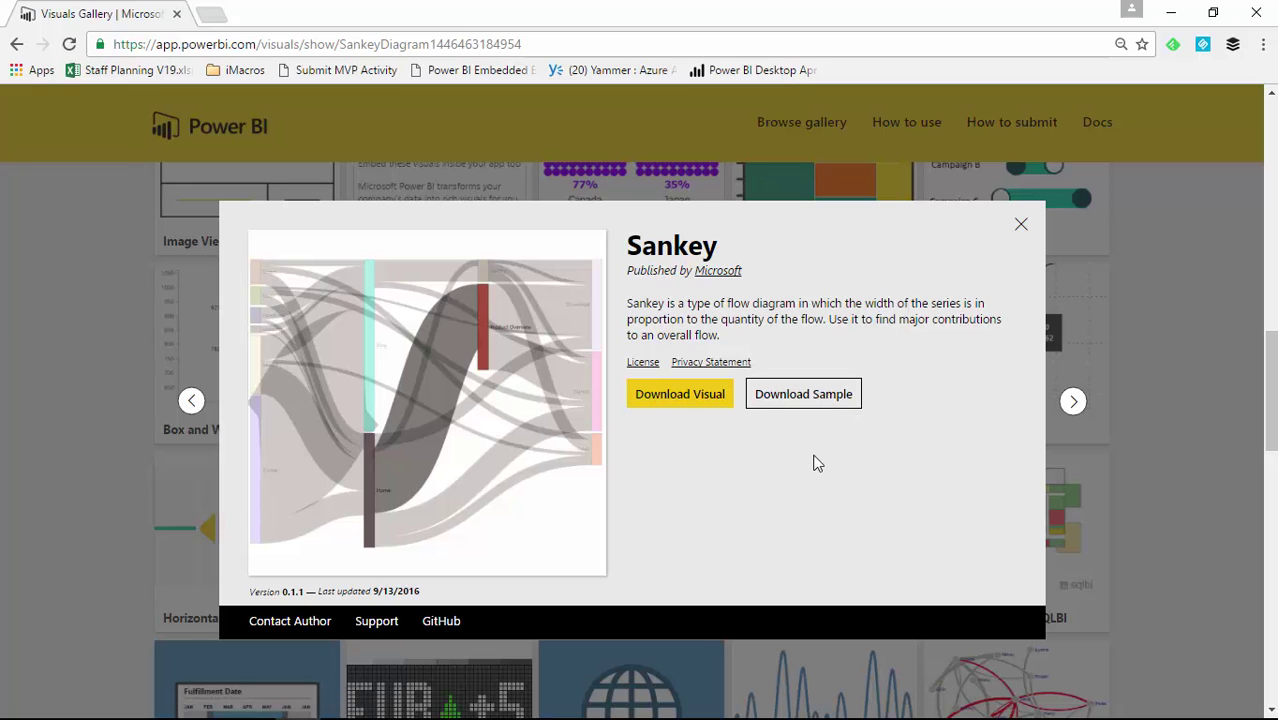
click(1021, 224)
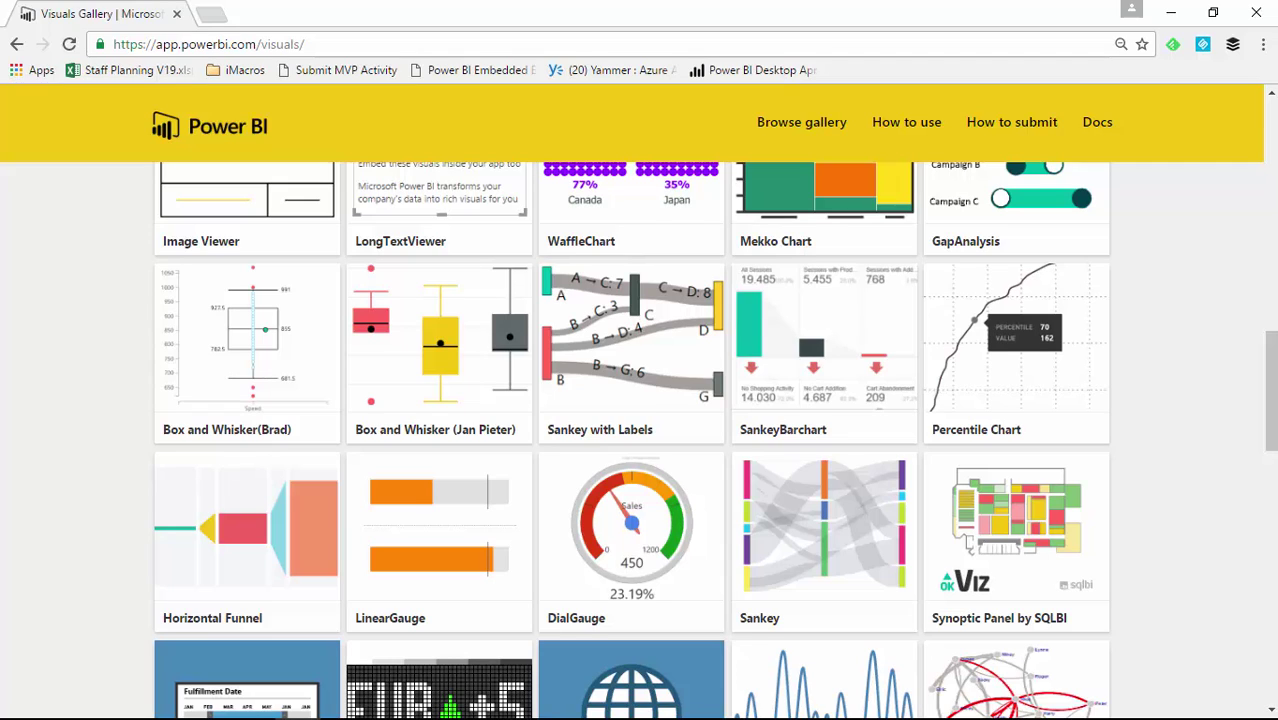
key(alt+Tab)
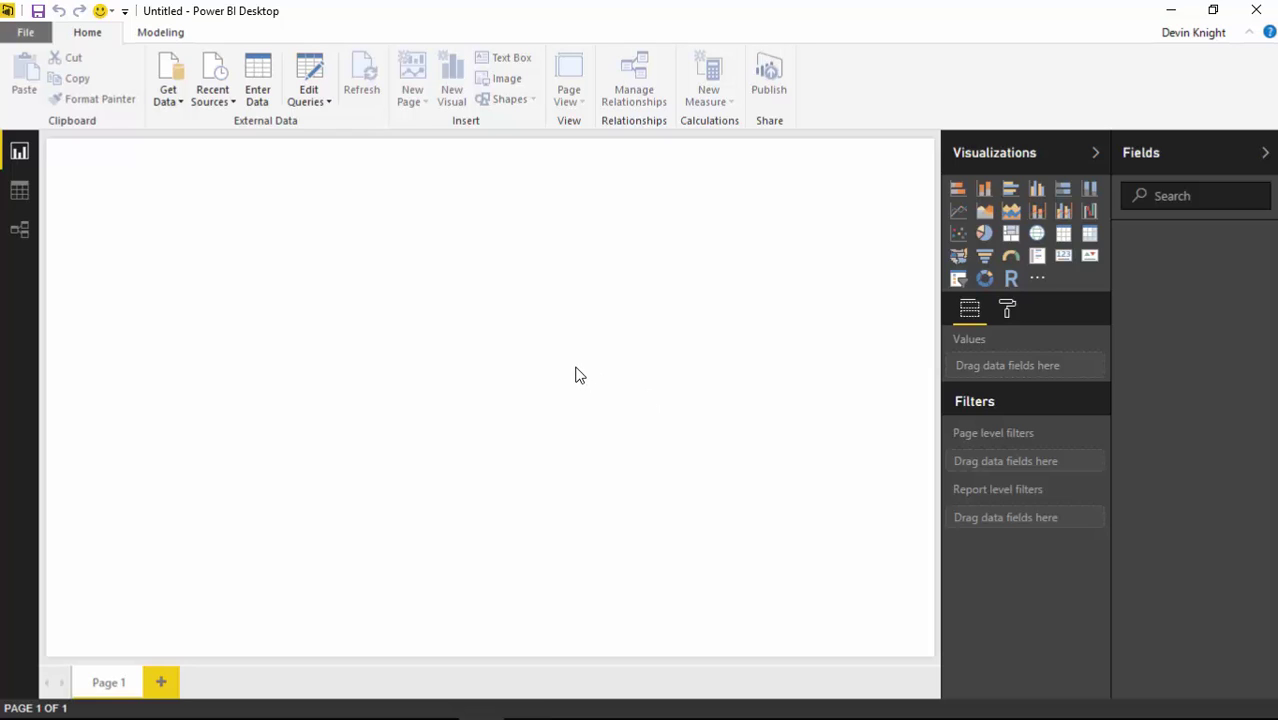
Connect to the Excel workbook Power BI Custom Visuals > Data > Moving Regions.xlsx
click(160, 101)
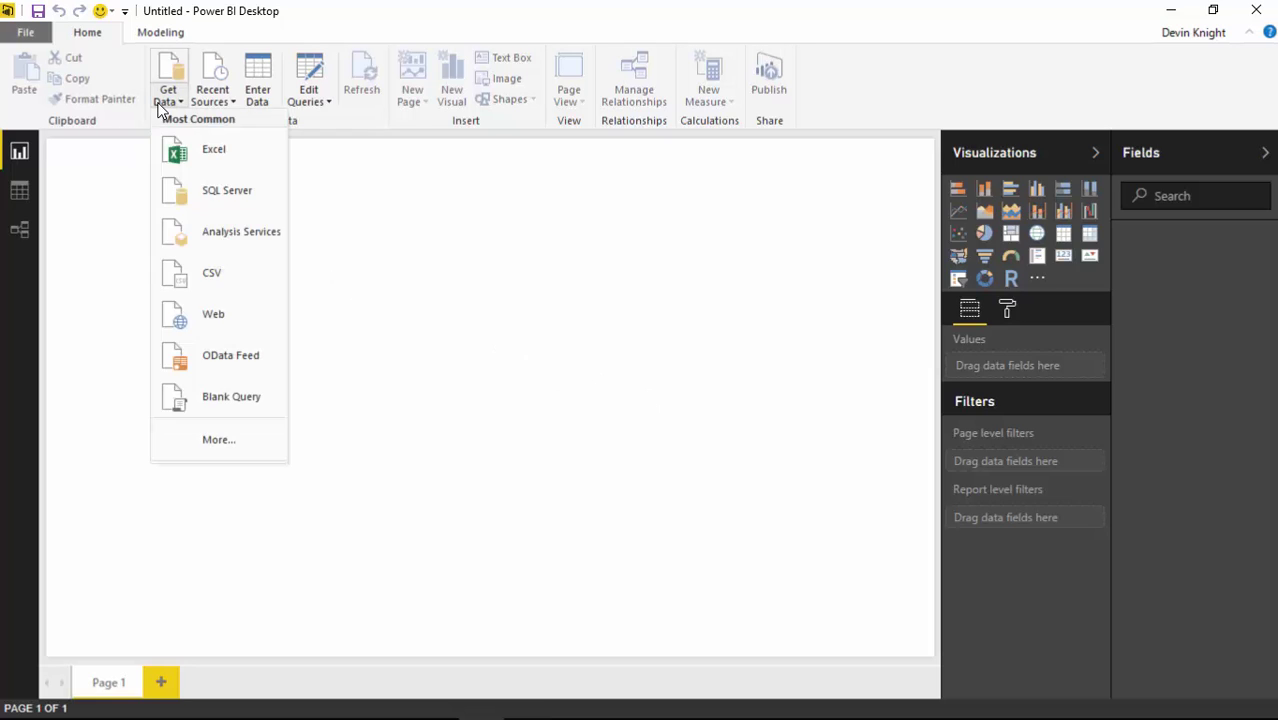
click(226, 155)
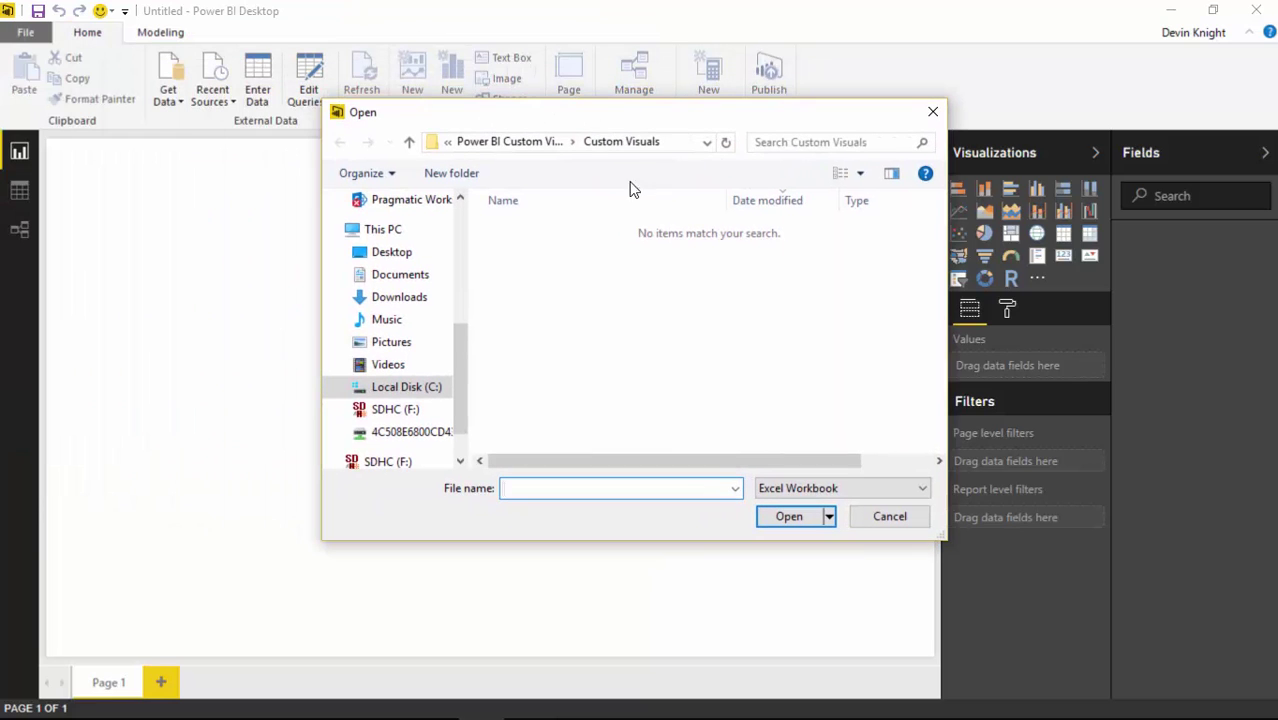
click(512, 141)
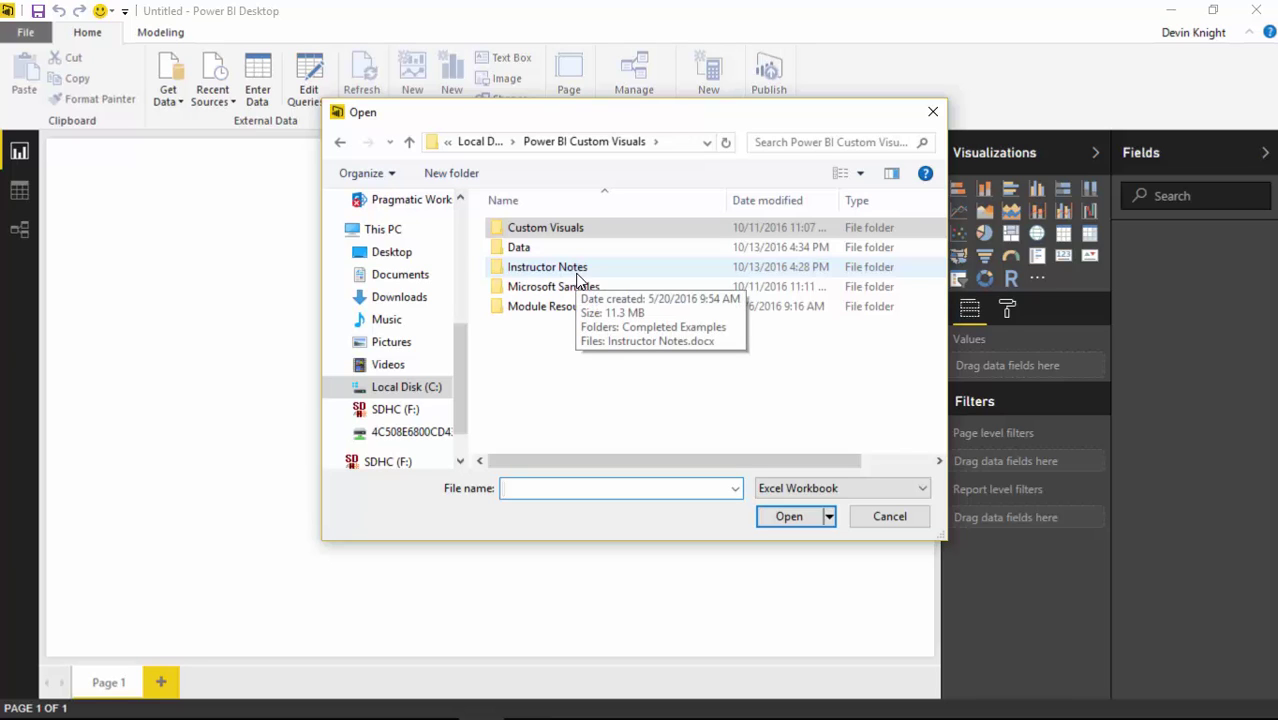
double_click(541, 249)
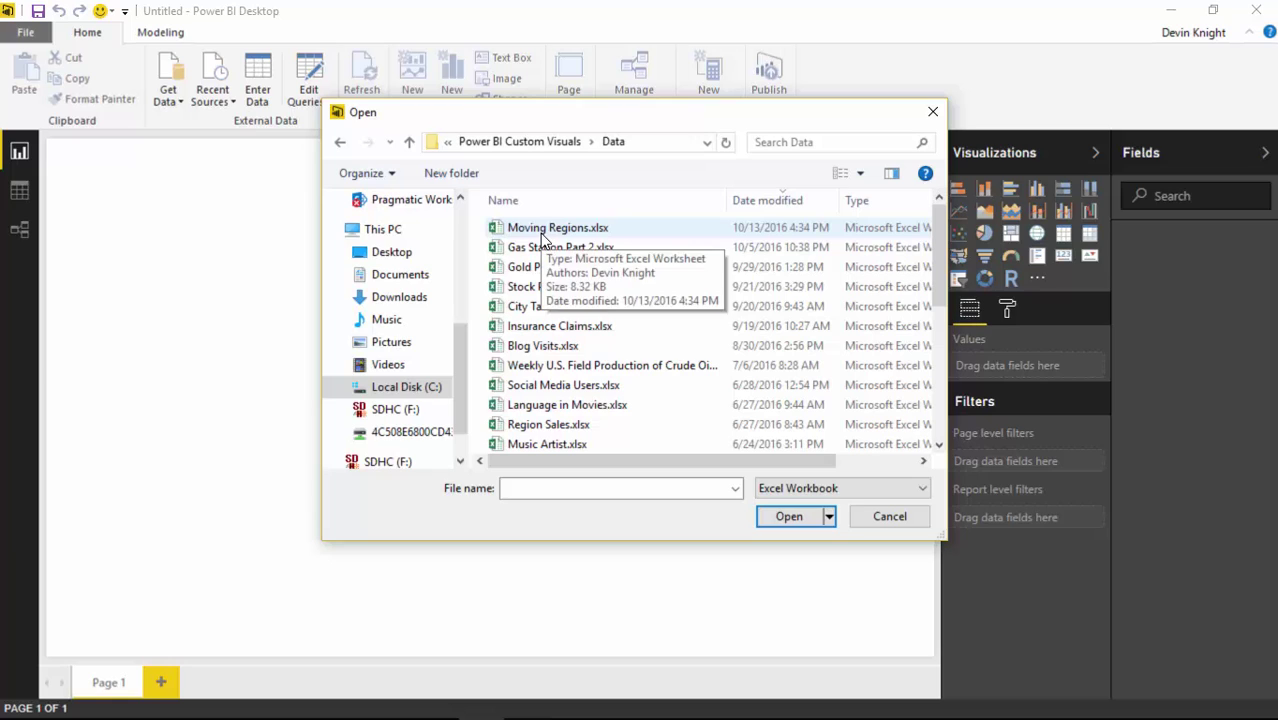
click(553, 230)
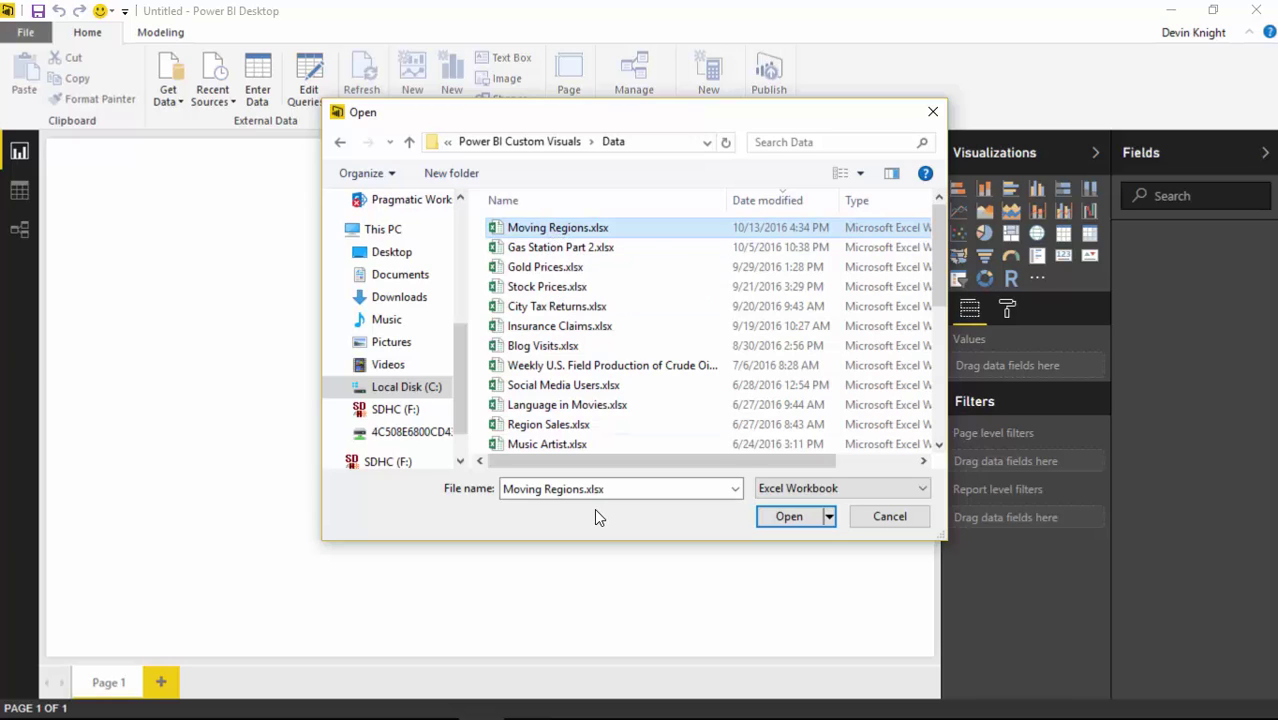
click(786, 516)
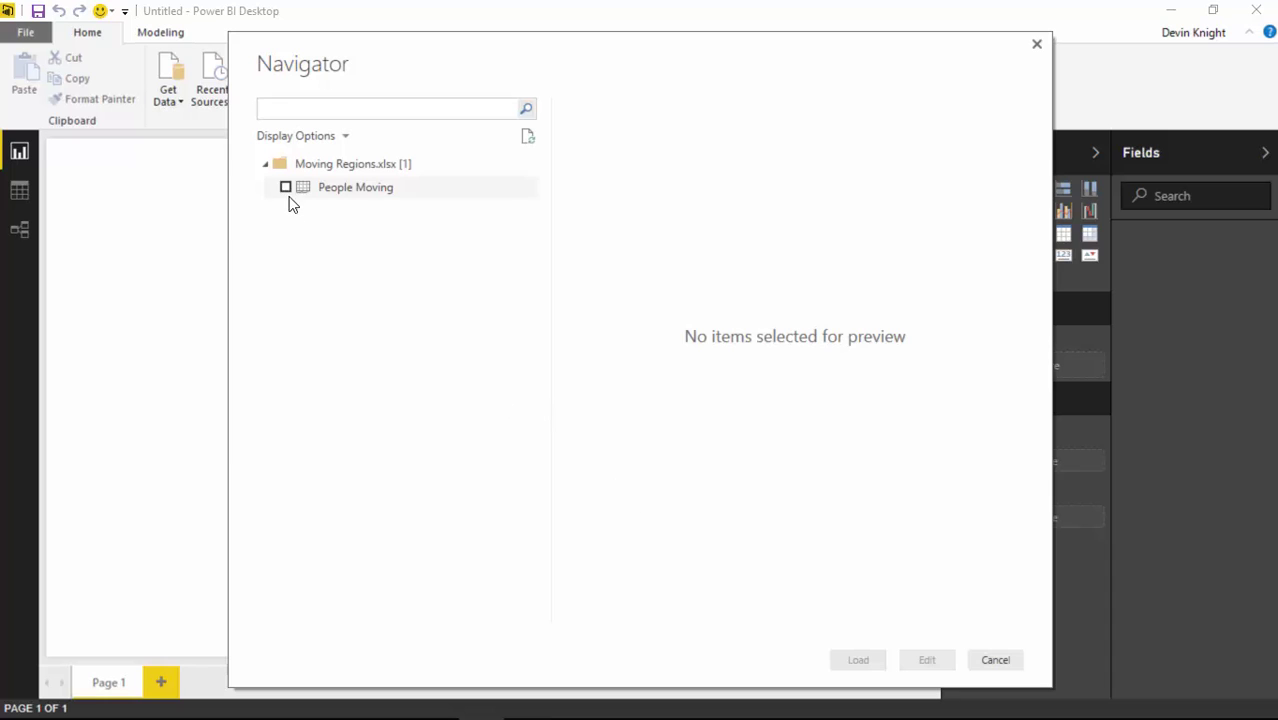
Check the People Moving table in the Navigator and load it
click(286, 187)
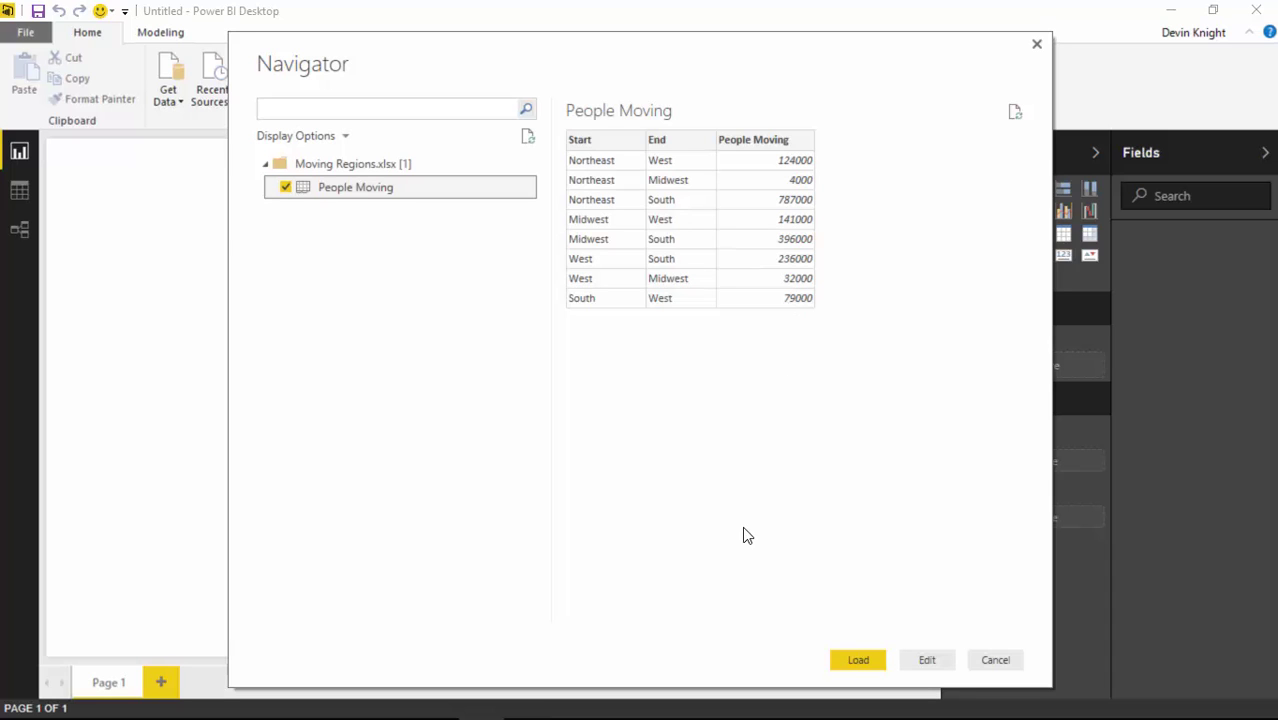
click(855, 660)
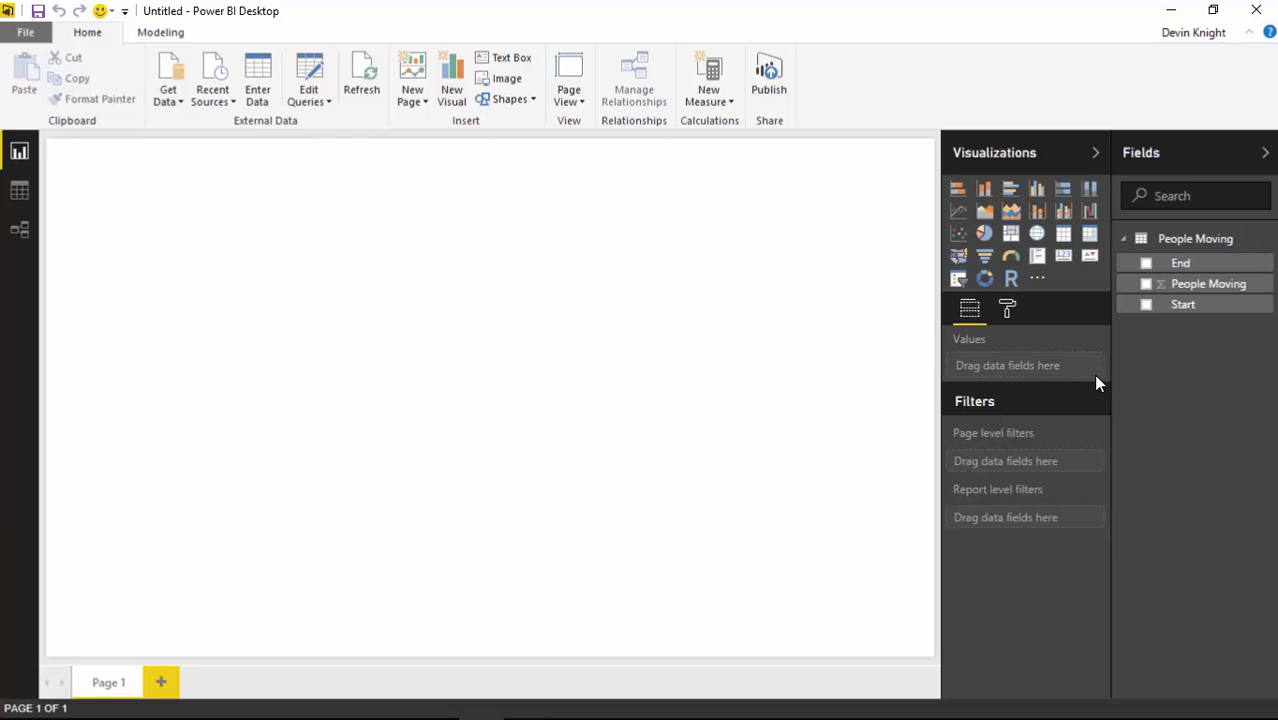
Import SankeyDiagram.0.1.1.pbiviz from the Custom Visuals folder as a custom visual
click(1038, 283)
click(1065, 300)
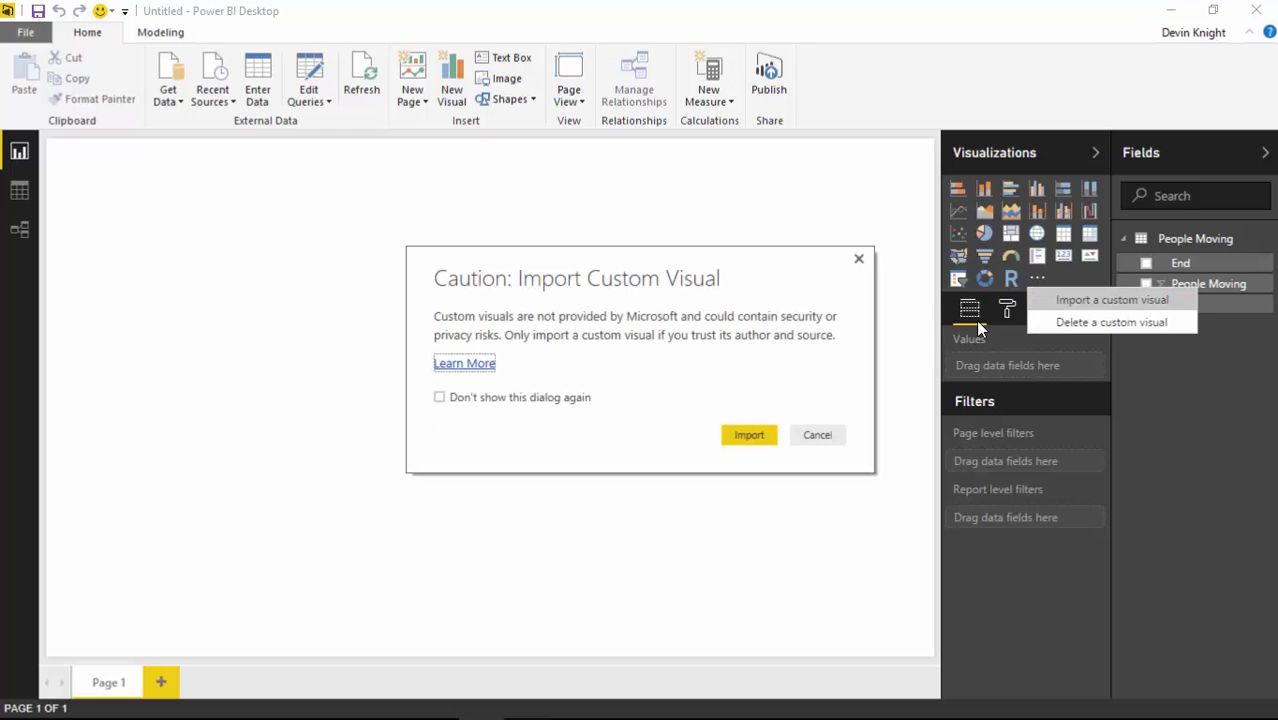
click(747, 437)
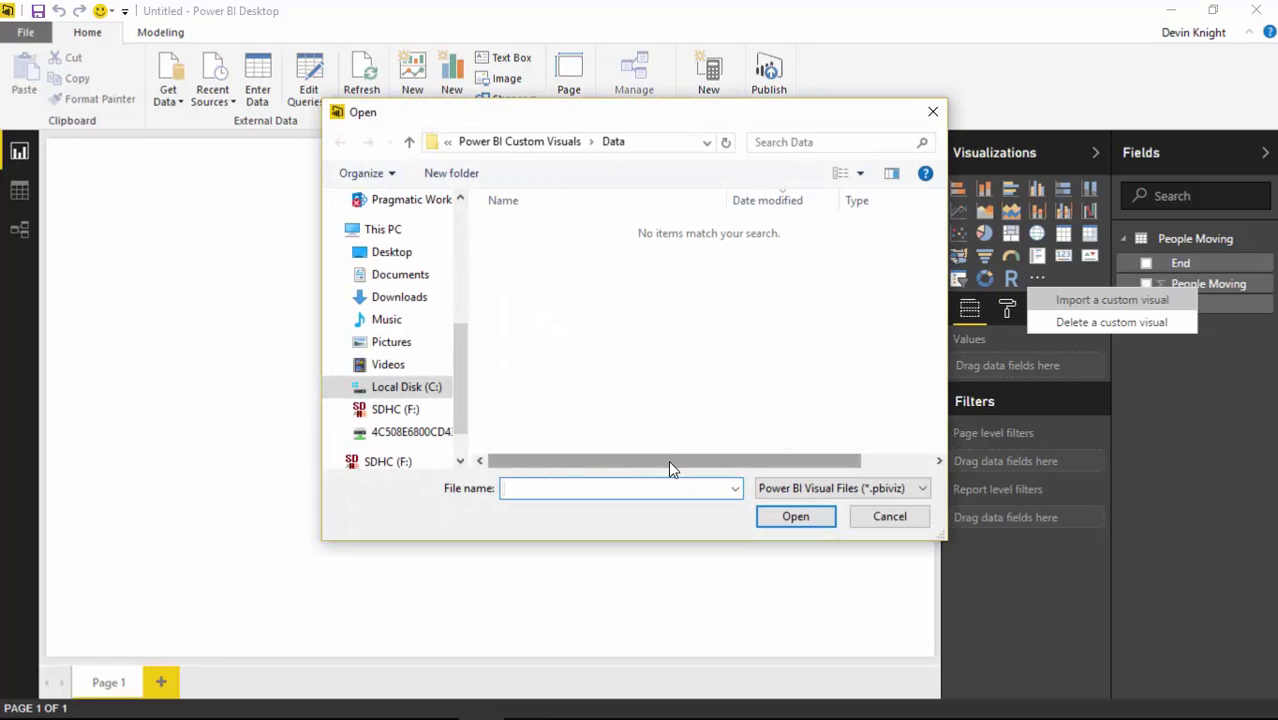
click(547, 145)
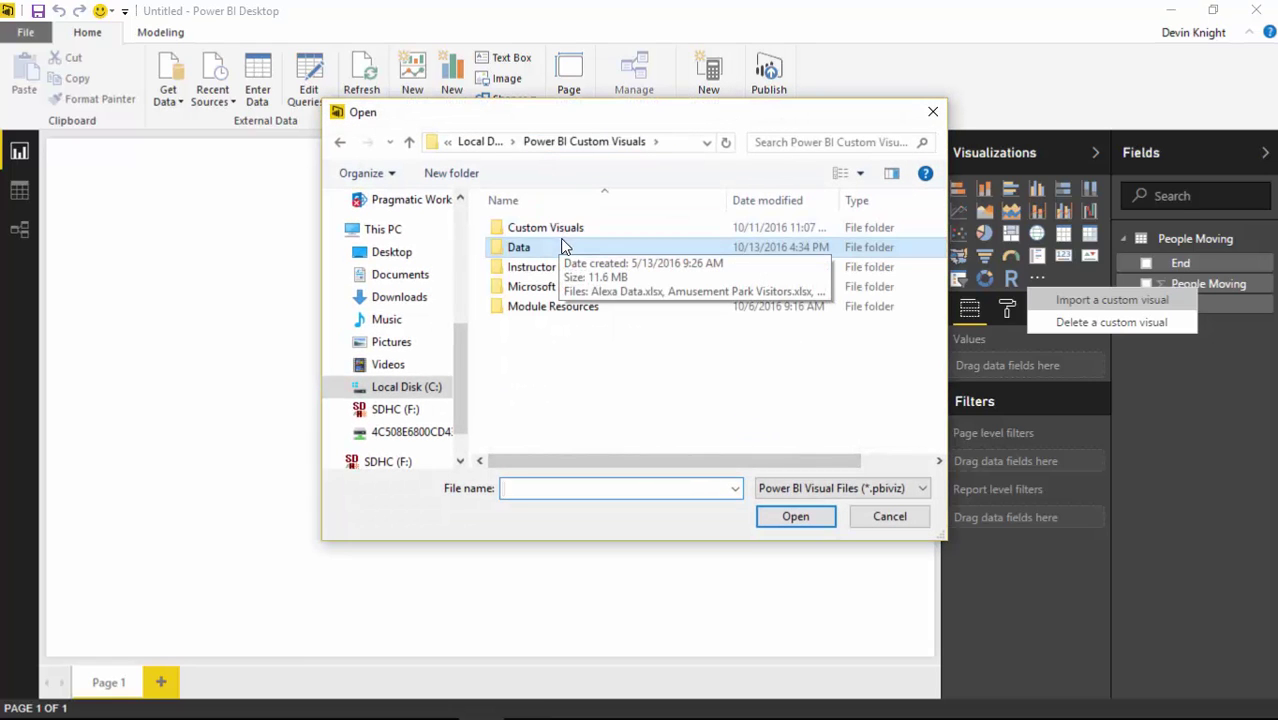
click(583, 227)
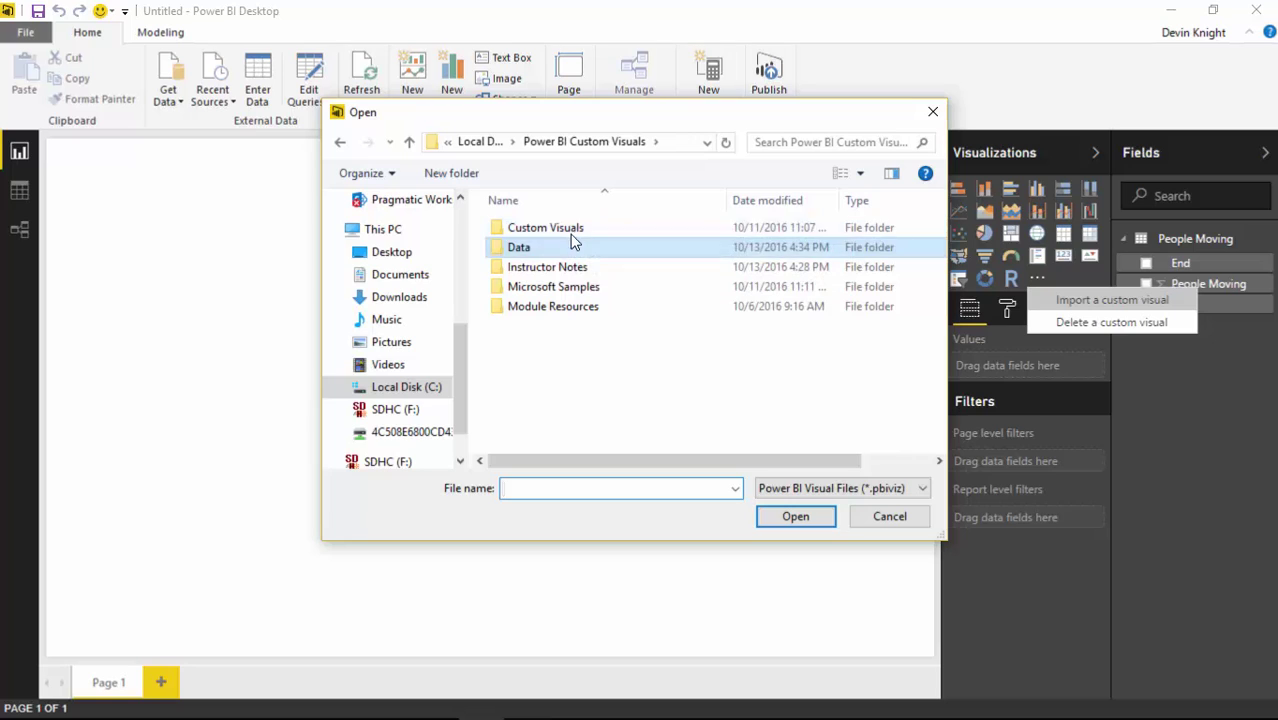
double_click(575, 230)
click(576, 229)
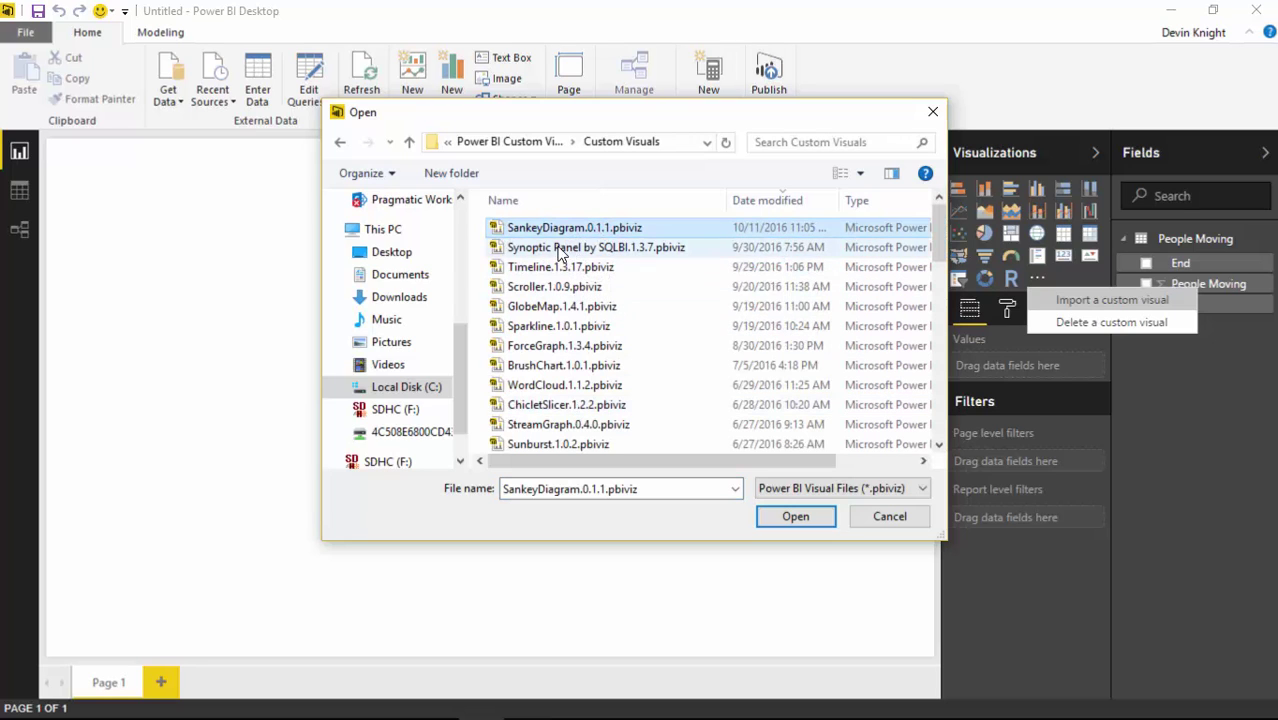
click(785, 516)
click(797, 395)
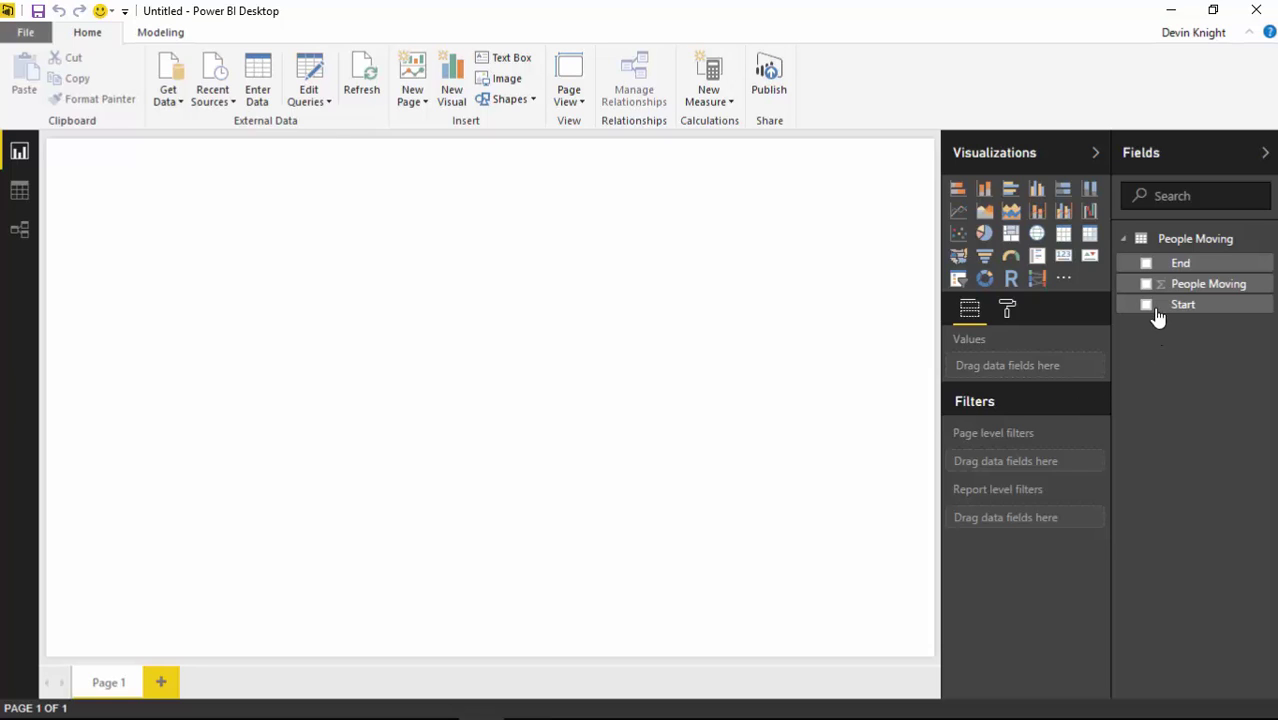
Build a taller stacked bar chart of People Moving by Start at the page's top right
drag(1150, 306, 531, 291)
drag(117, 165, 808, 158)
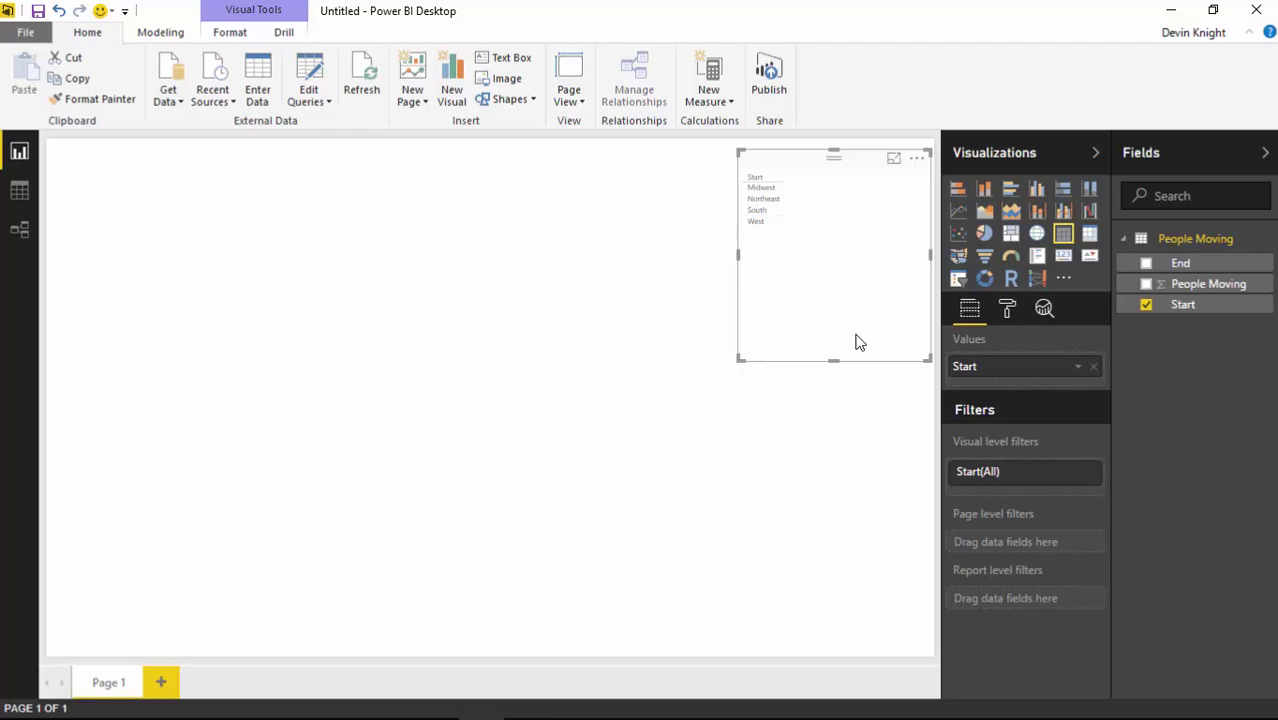
click(1010, 190)
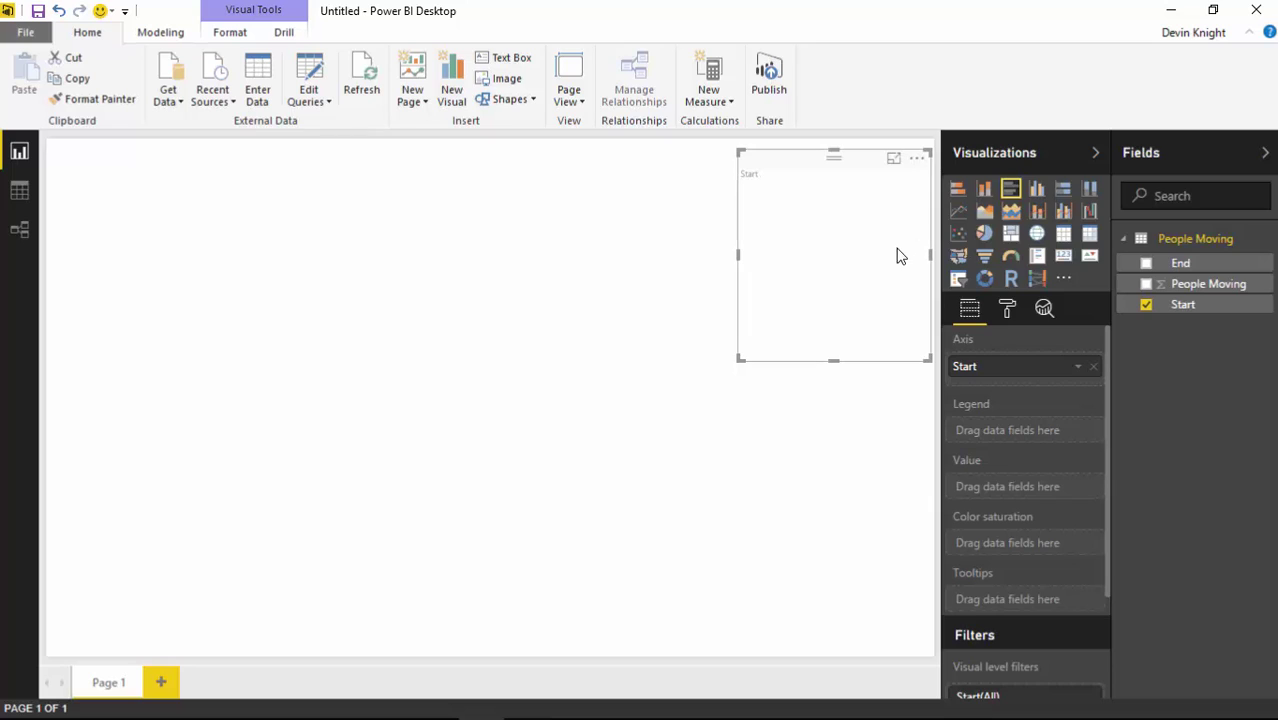
click(957, 188)
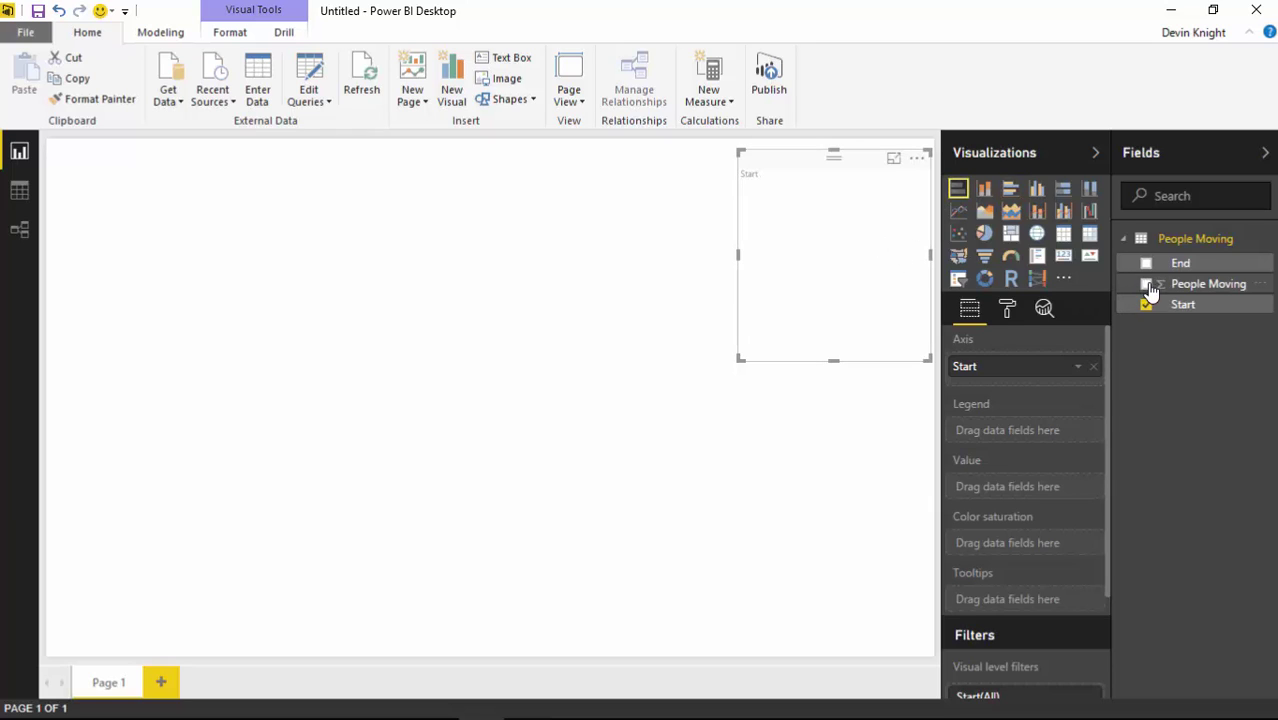
drag(1095, 293, 864, 314)
drag(738, 359, 684, 405)
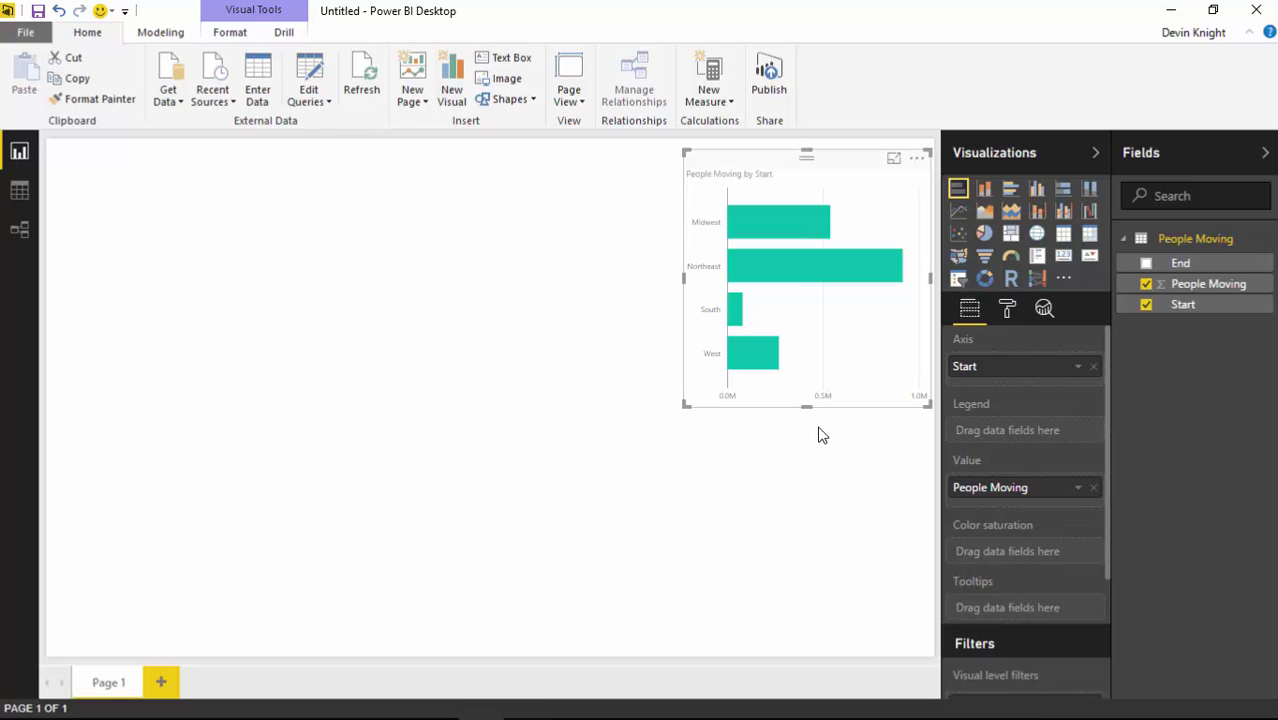
click(276, 300)
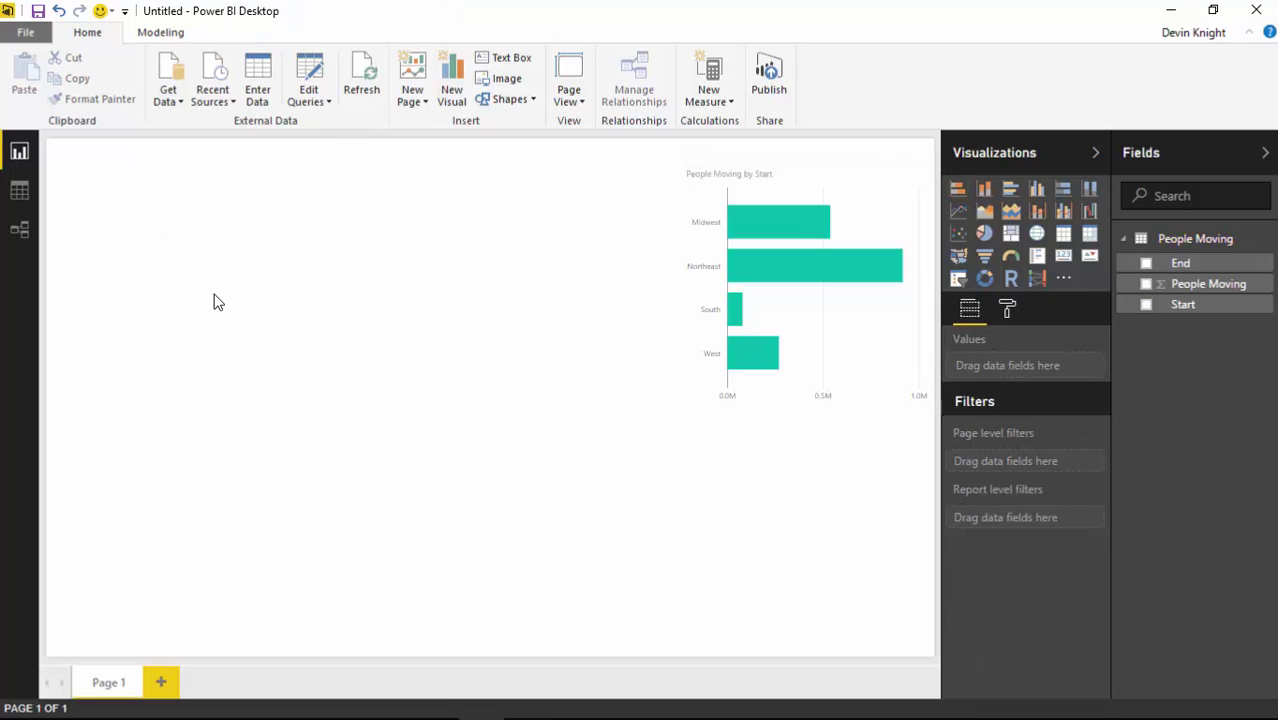
Add an enlarged Sankey on the left with Start as source, End as destination, People Moving as weight
click(1037, 278)
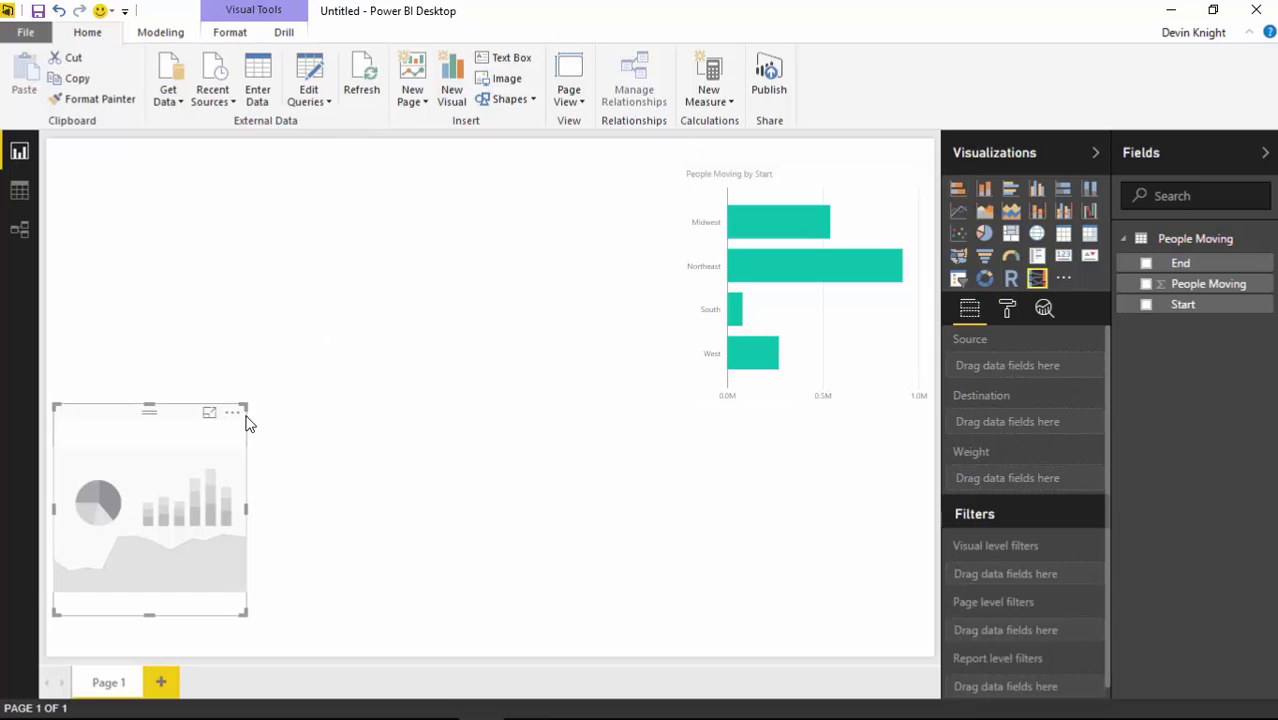
drag(245, 405, 660, 142)
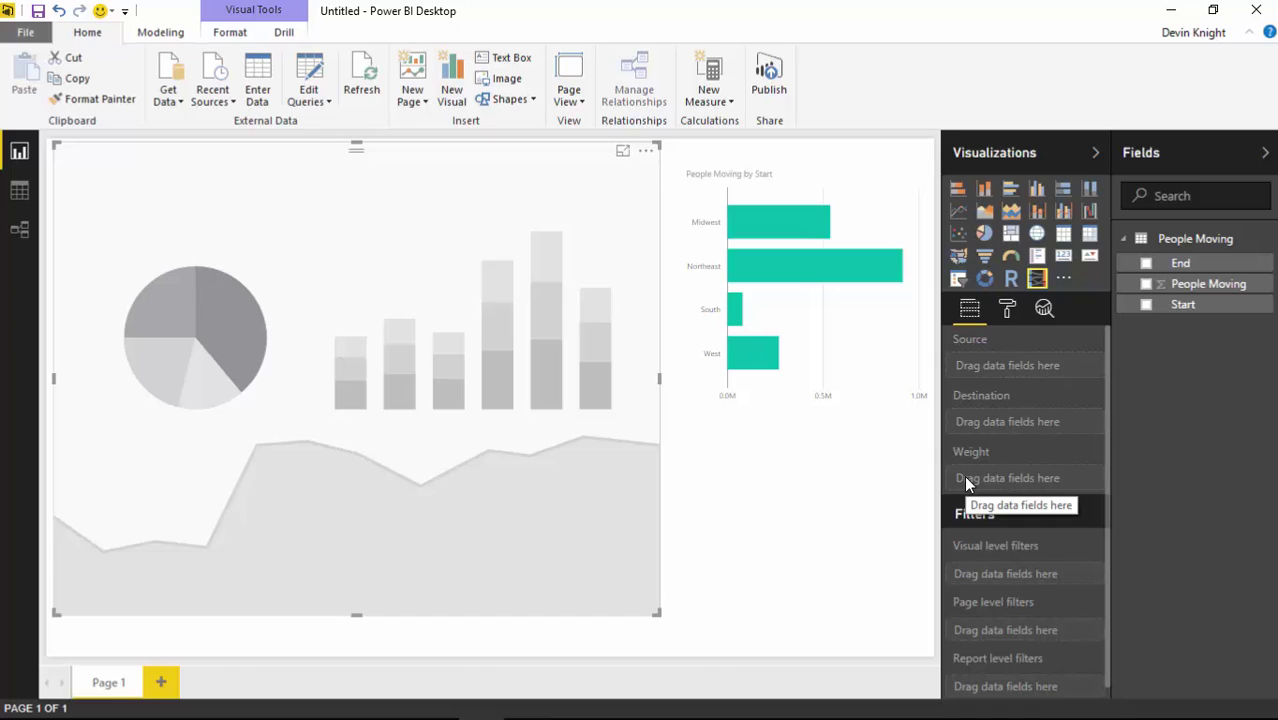
click(1147, 306)
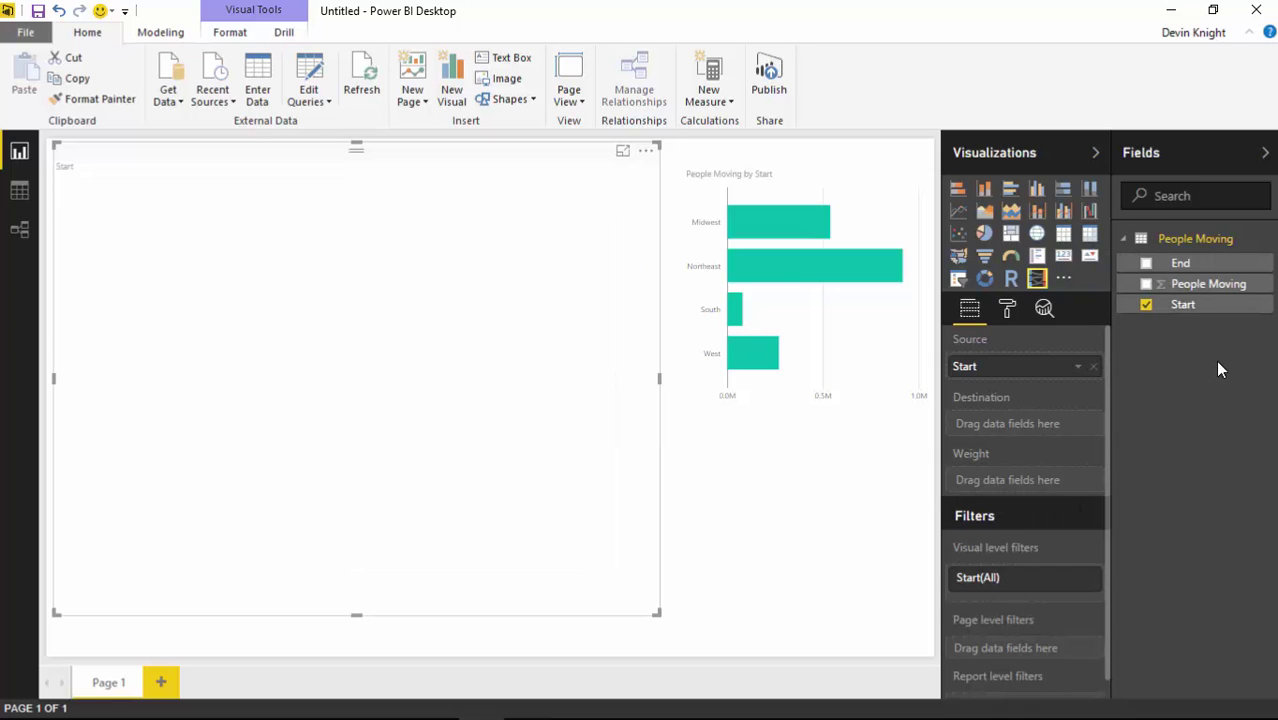
click(1146, 264)
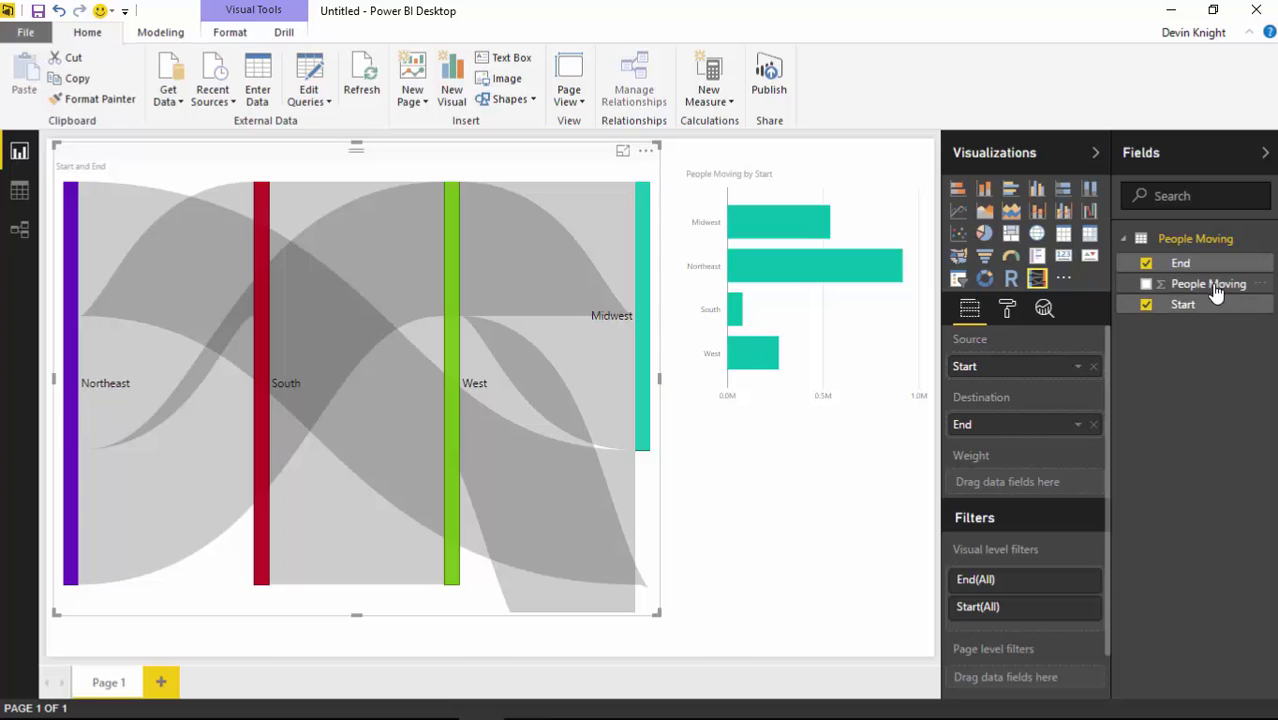
click(1146, 287)
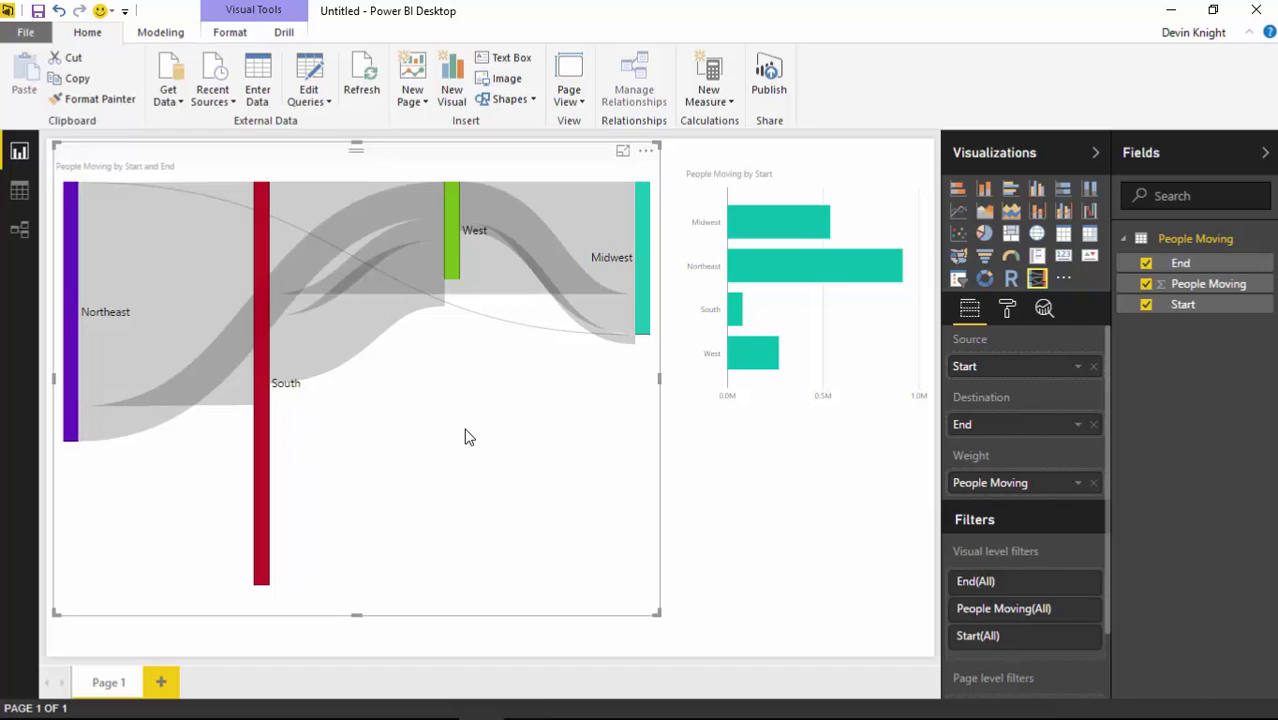
mouse_move(265, 467)
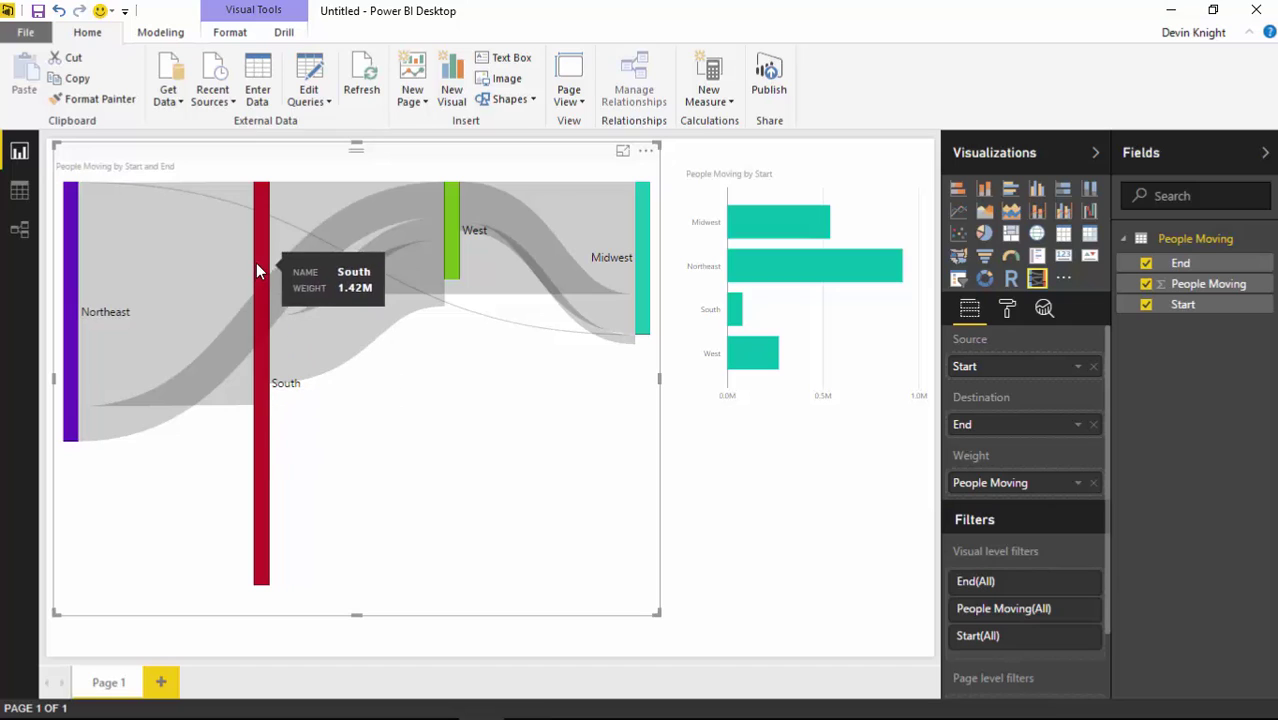
mouse_move(73, 318)
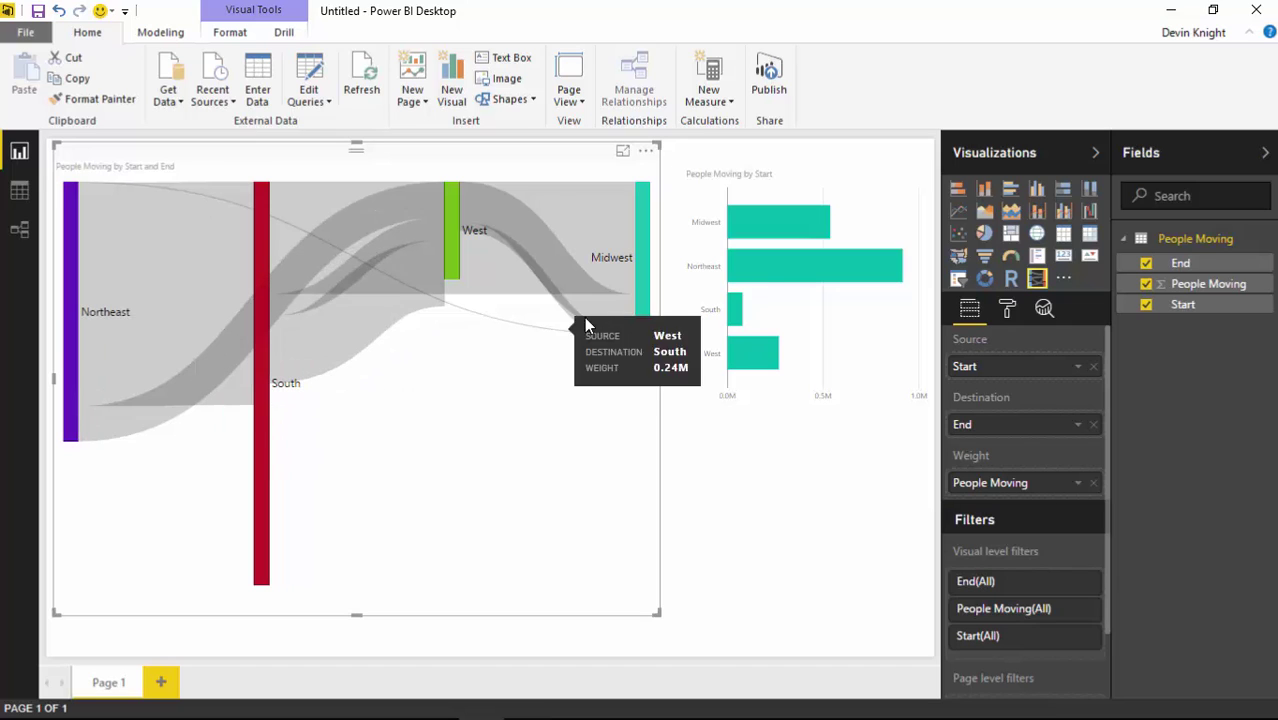
mouse_move(562, 305)
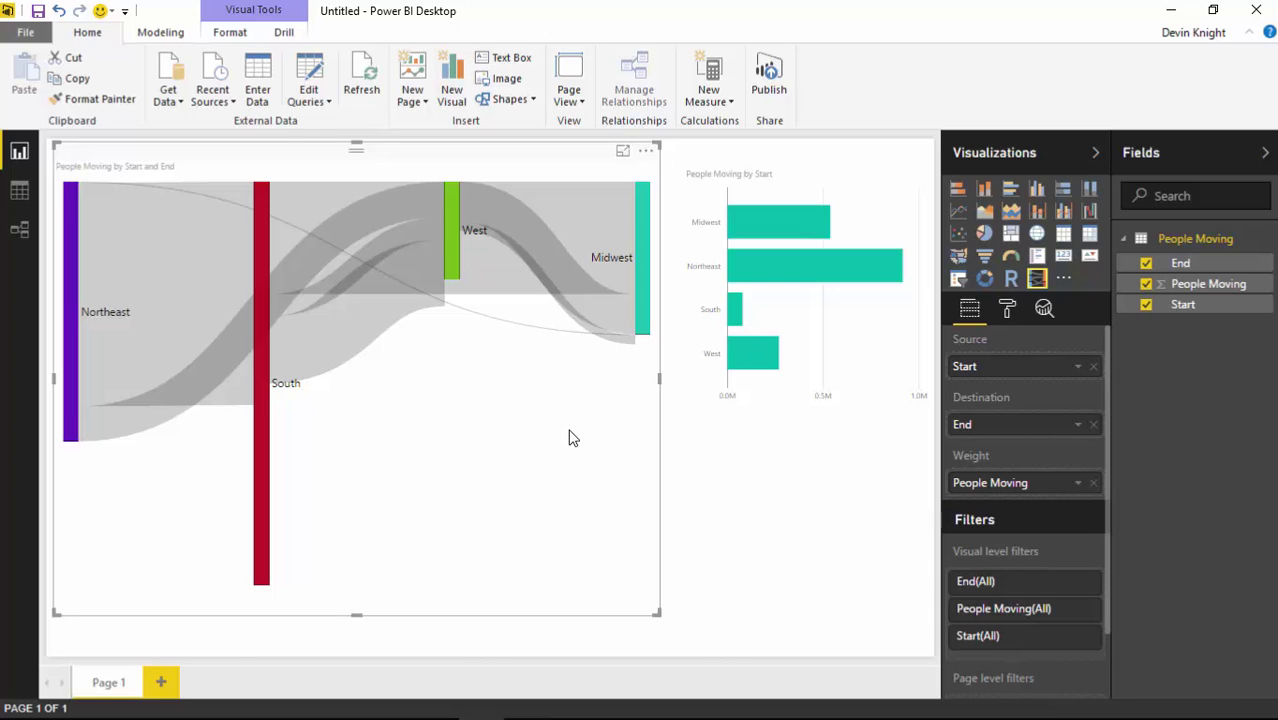
mouse_move(609, 234)
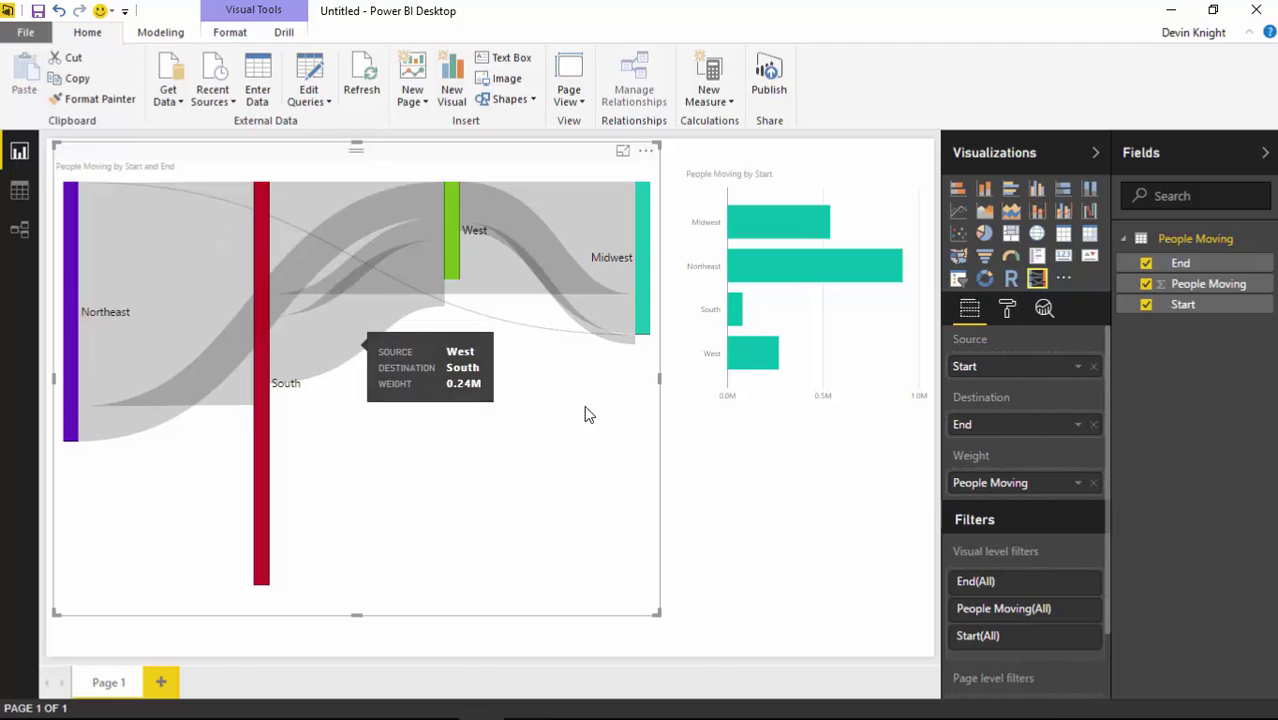
mouse_move(506, 329)
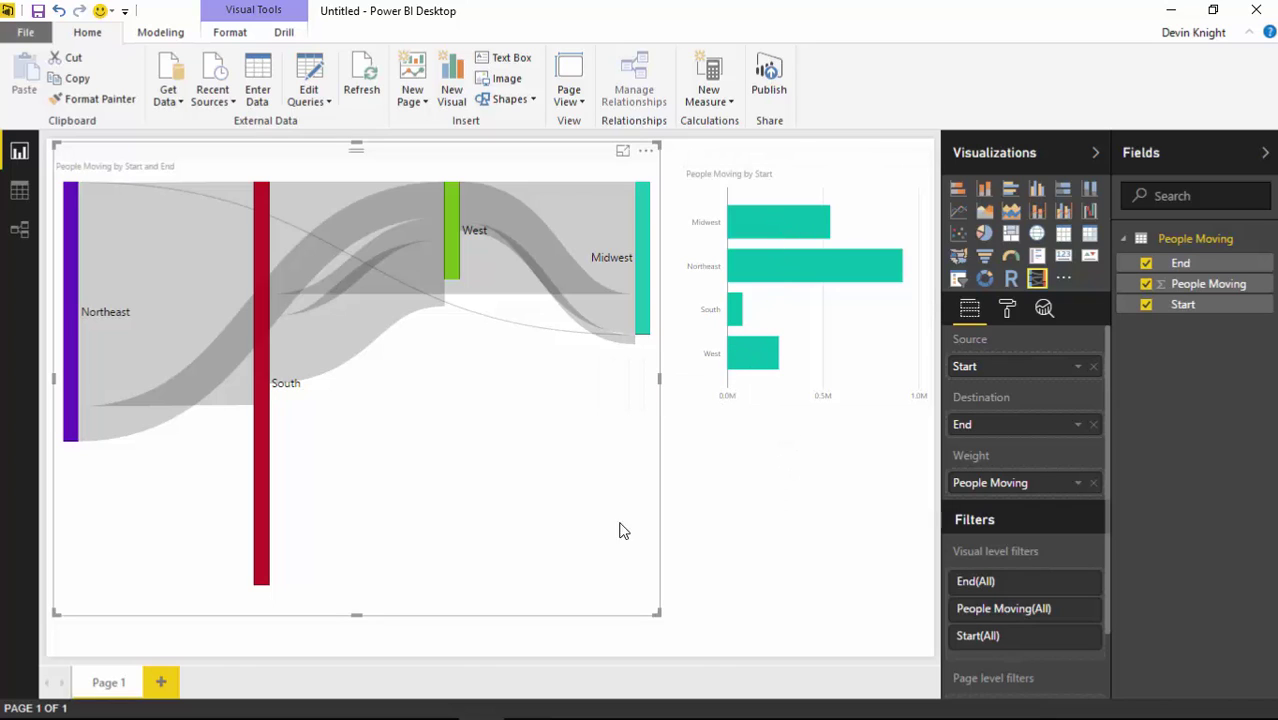
mouse_move(838, 278)
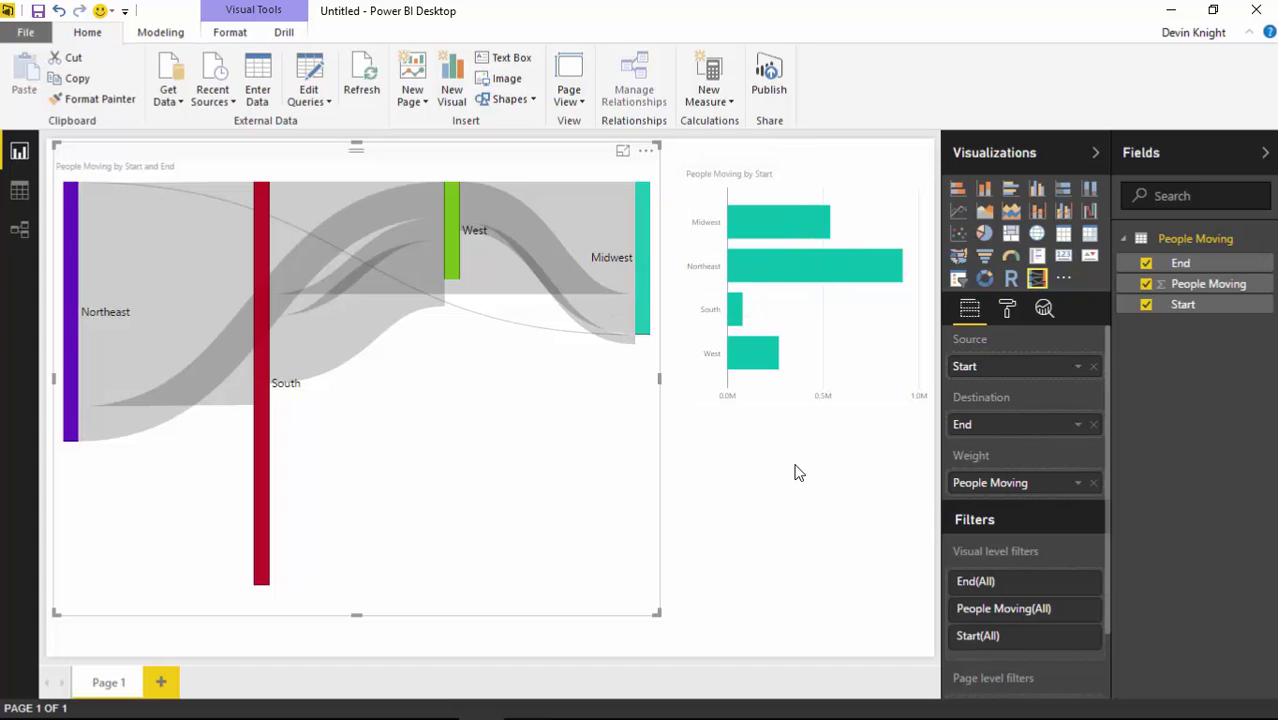
click(778, 222)
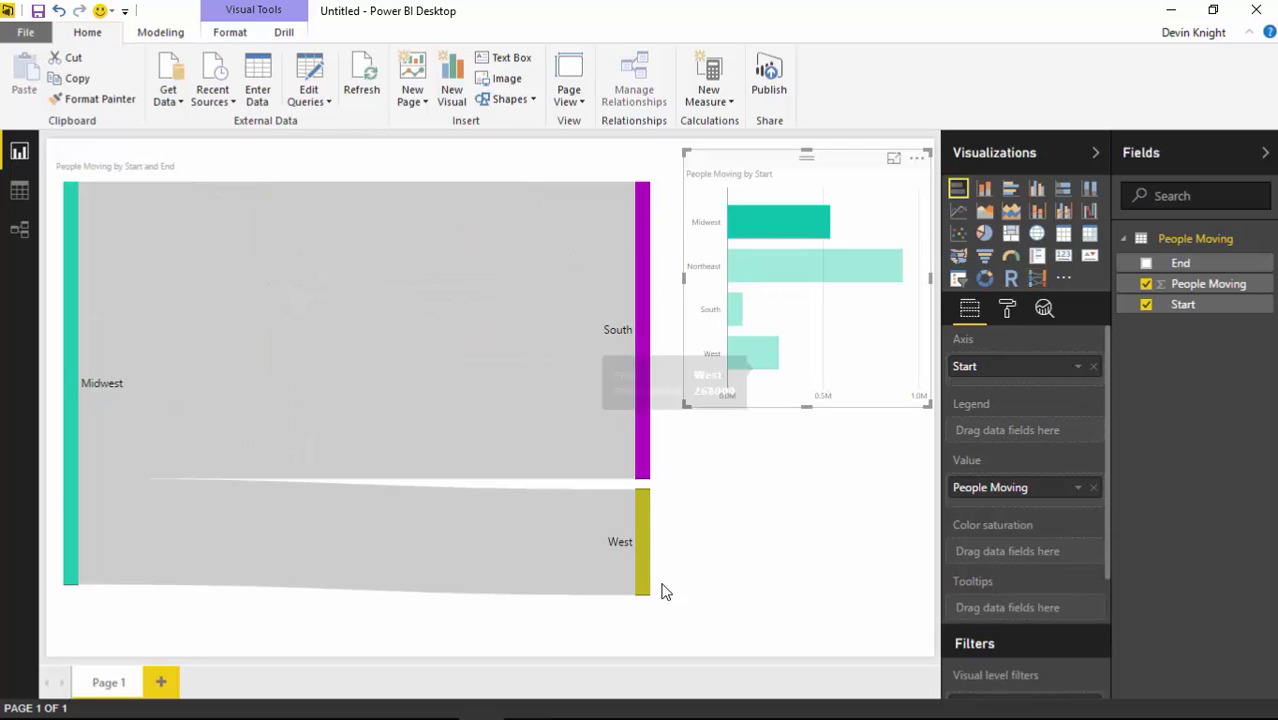
mouse_move(60, 386)
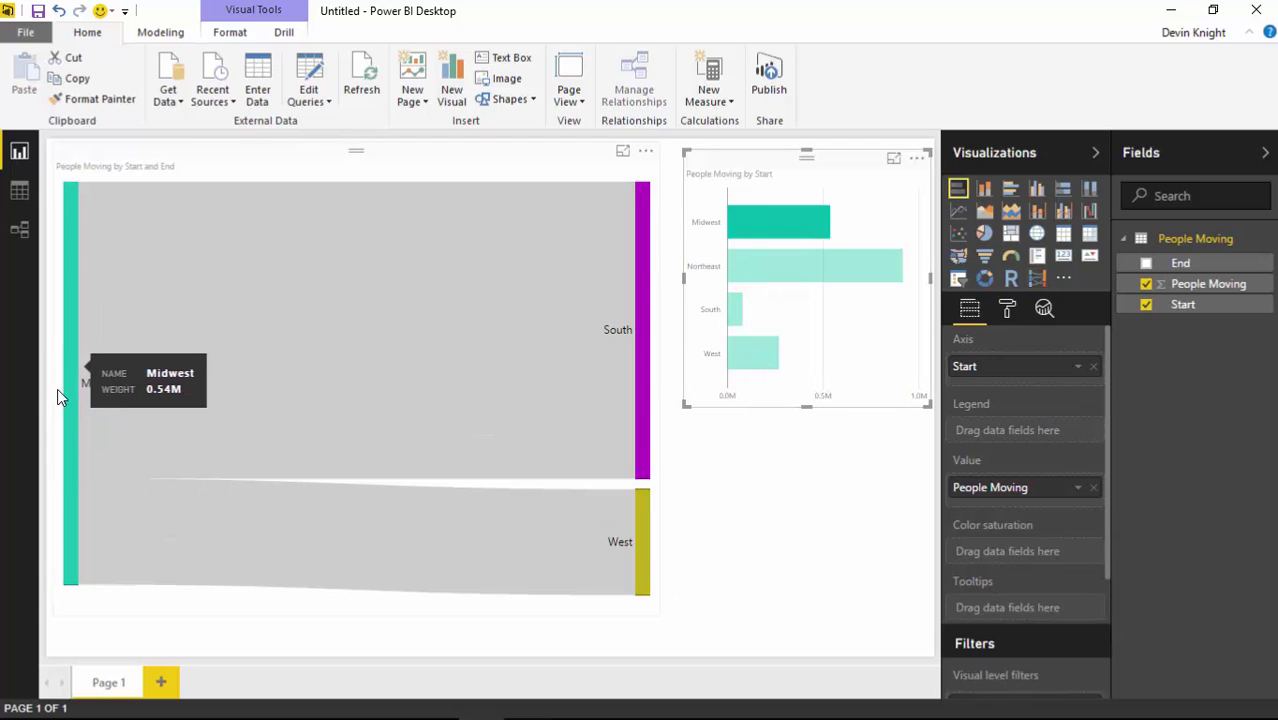
mouse_move(560, 330)
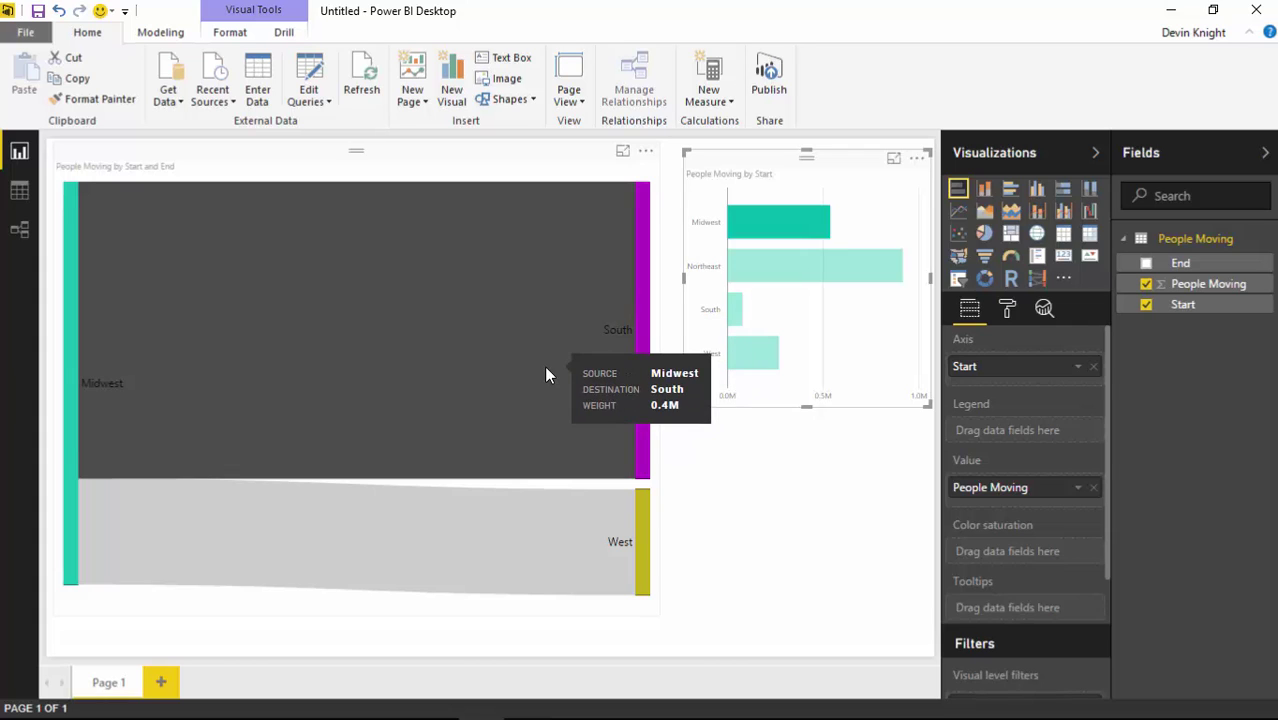
mouse_move(531, 544)
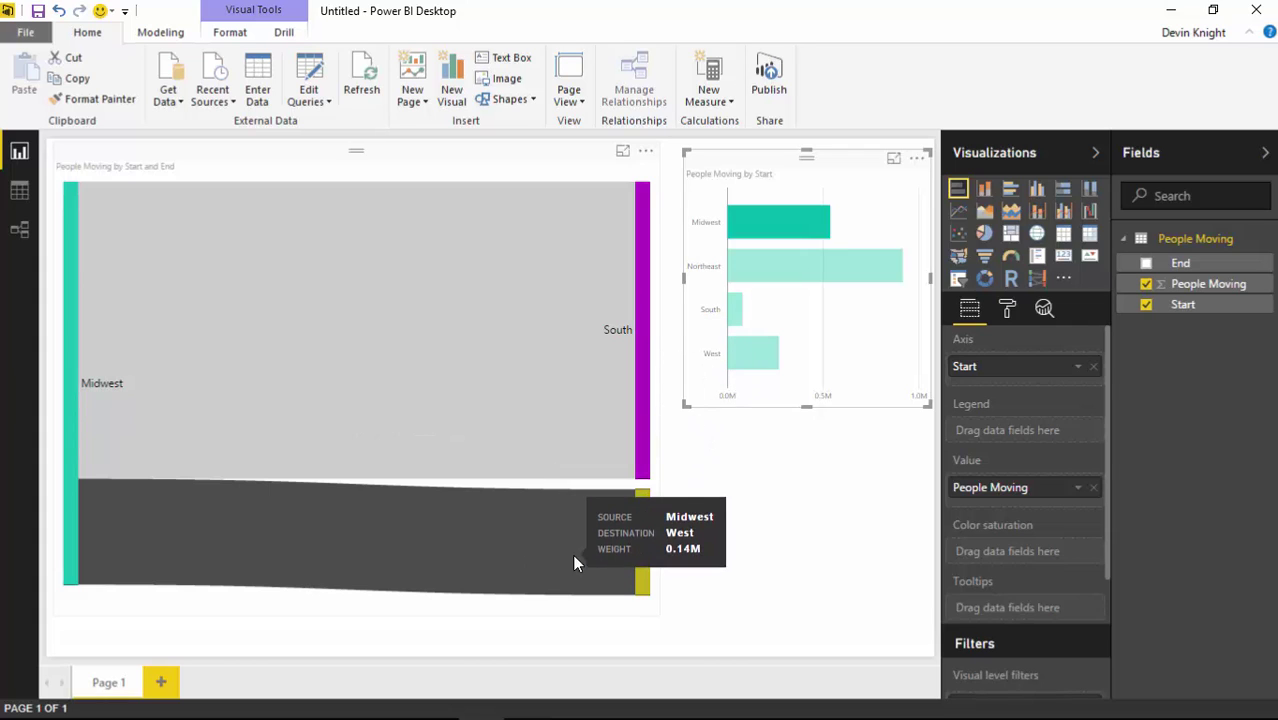
click(800, 270)
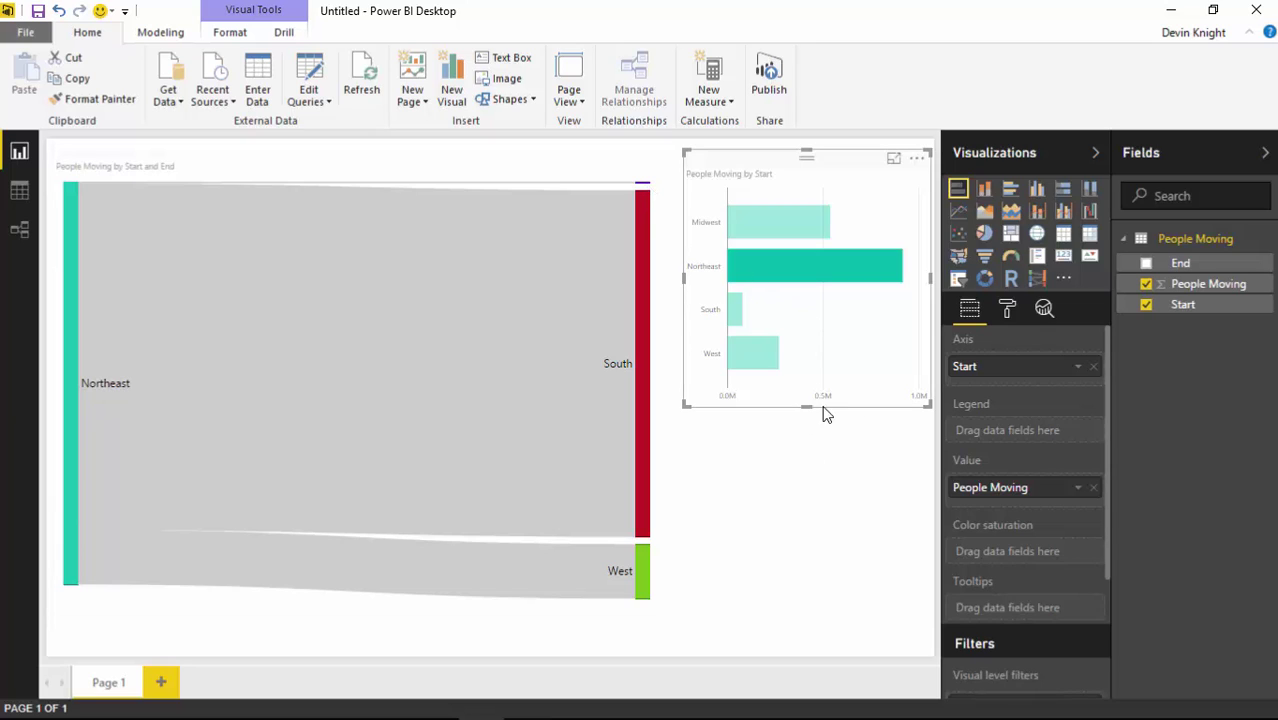
click(857, 340)
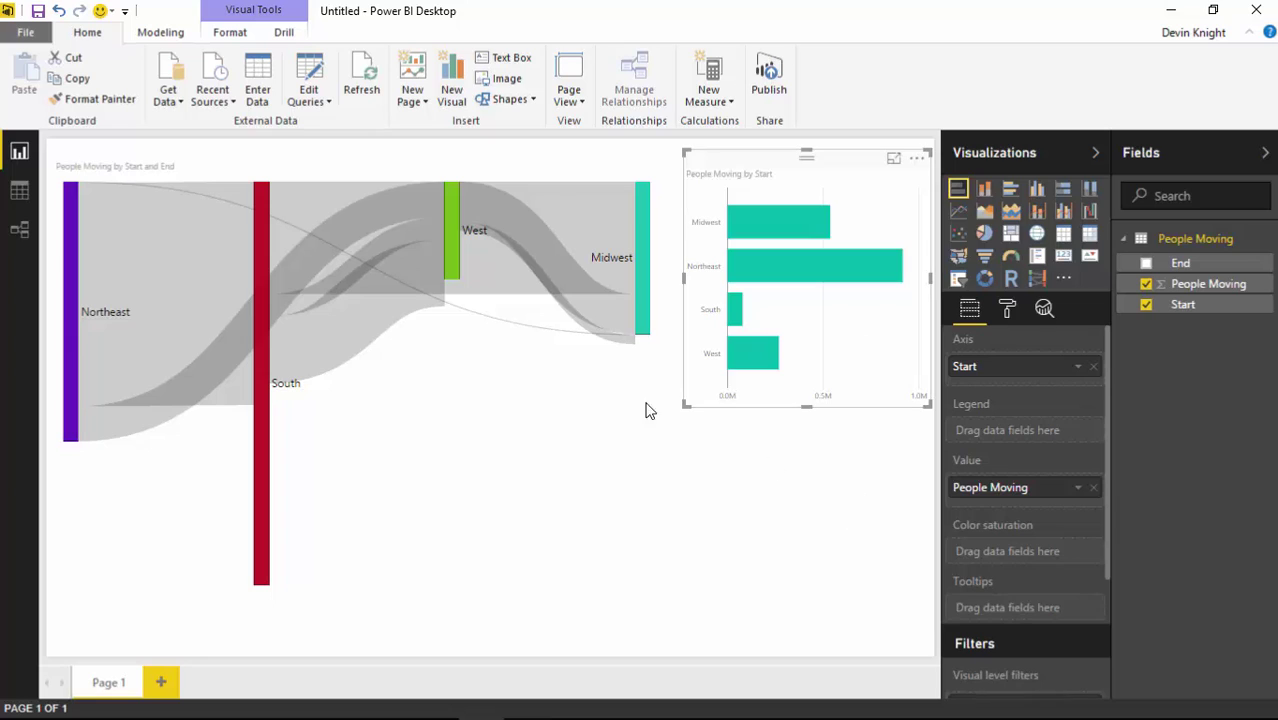
click(267, 482)
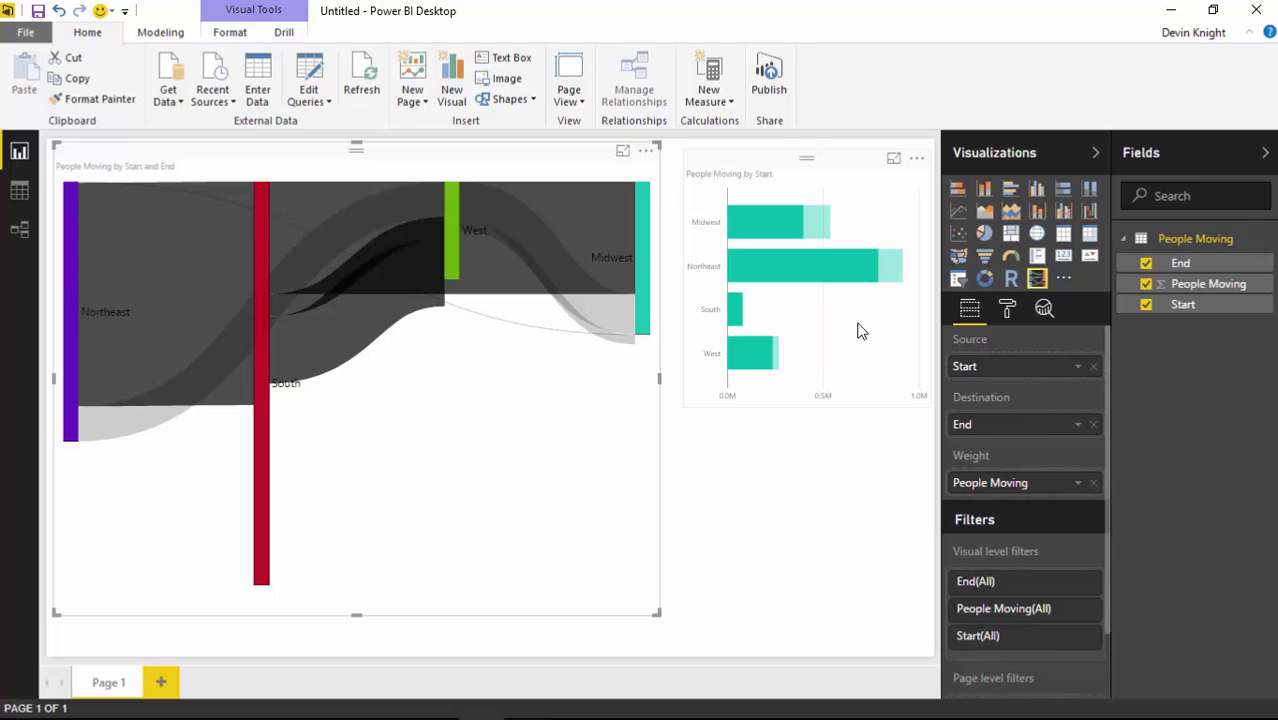
click(479, 470)
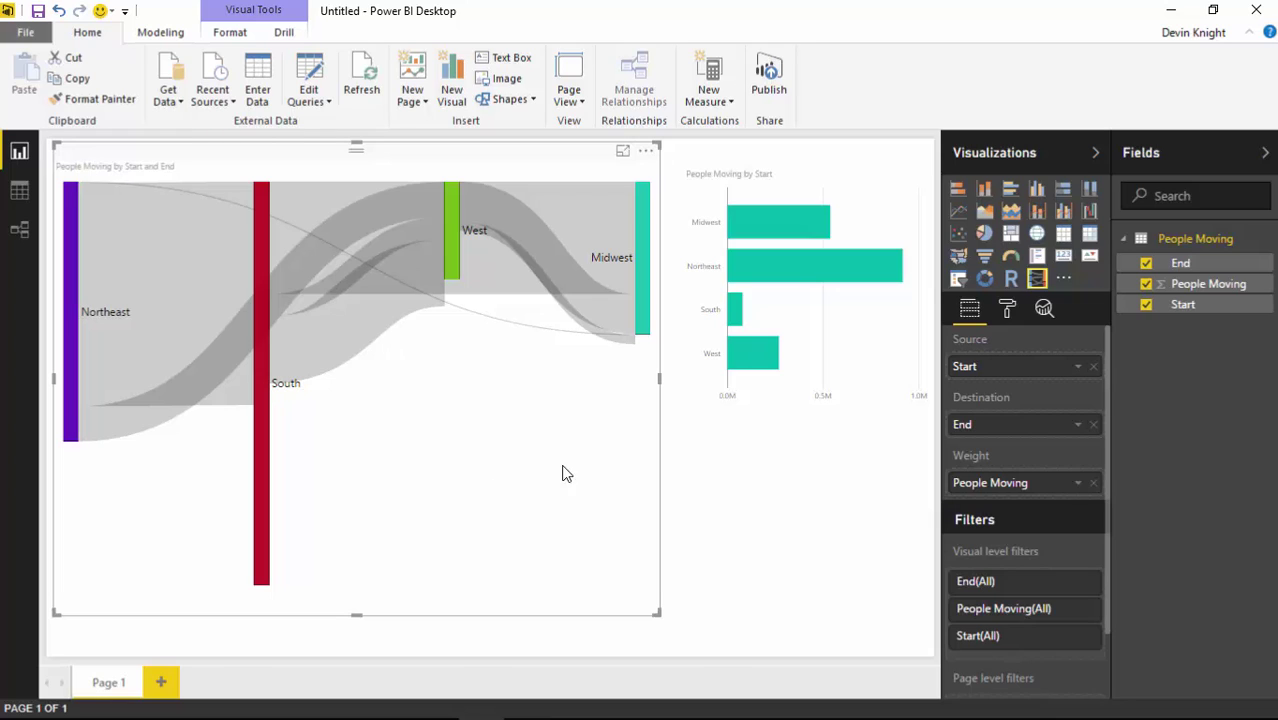
In the Sankey's Format pane, toggle the border and aspect-ratio lock on and back off
click(1007, 312)
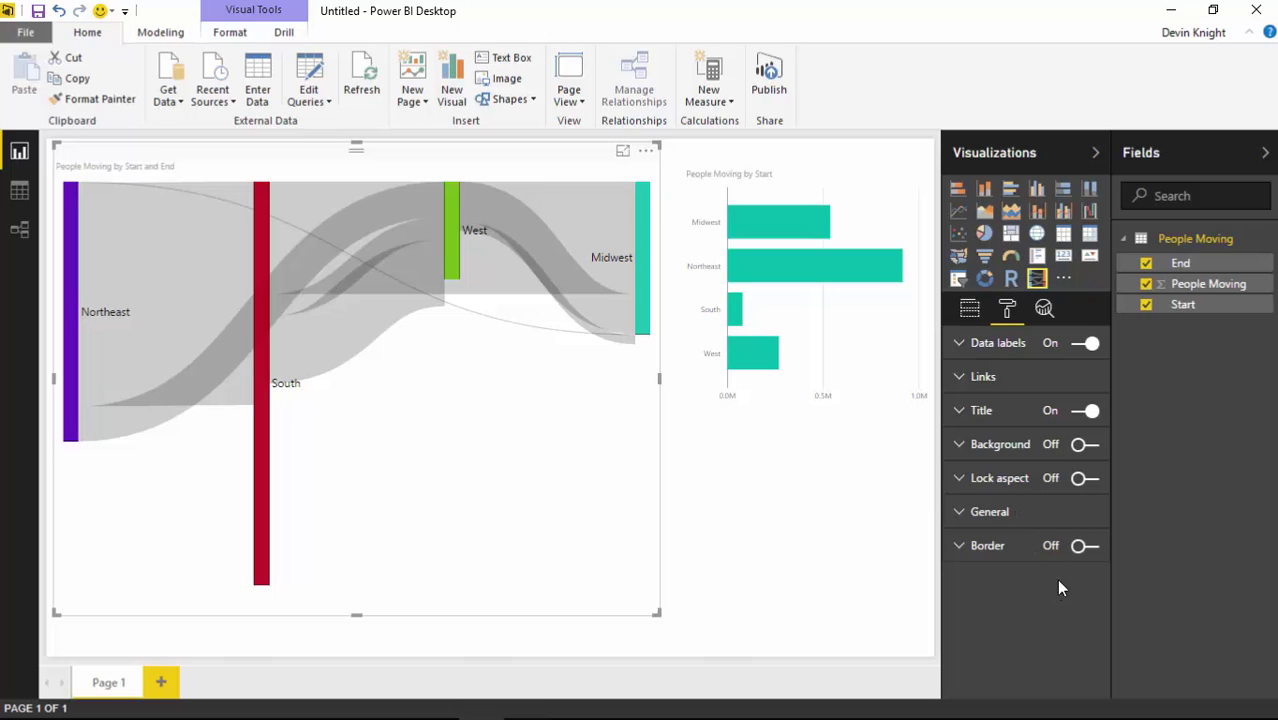
click(1086, 546)
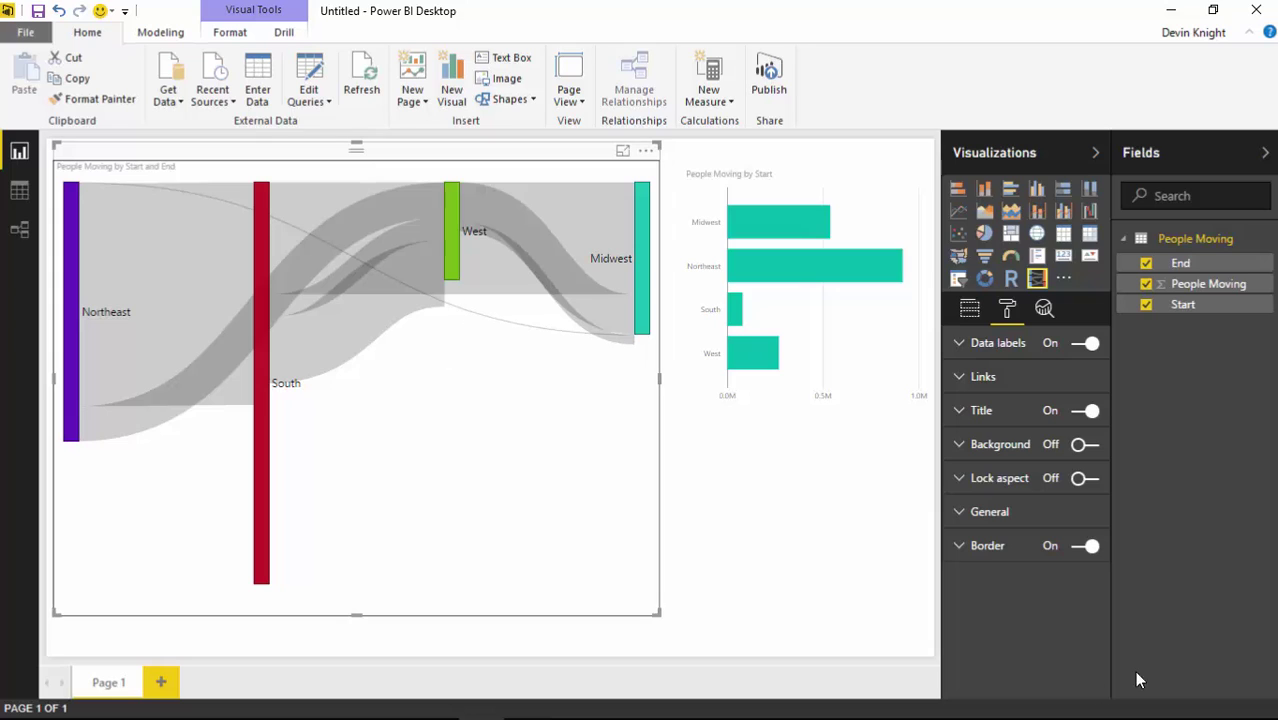
click(1086, 546)
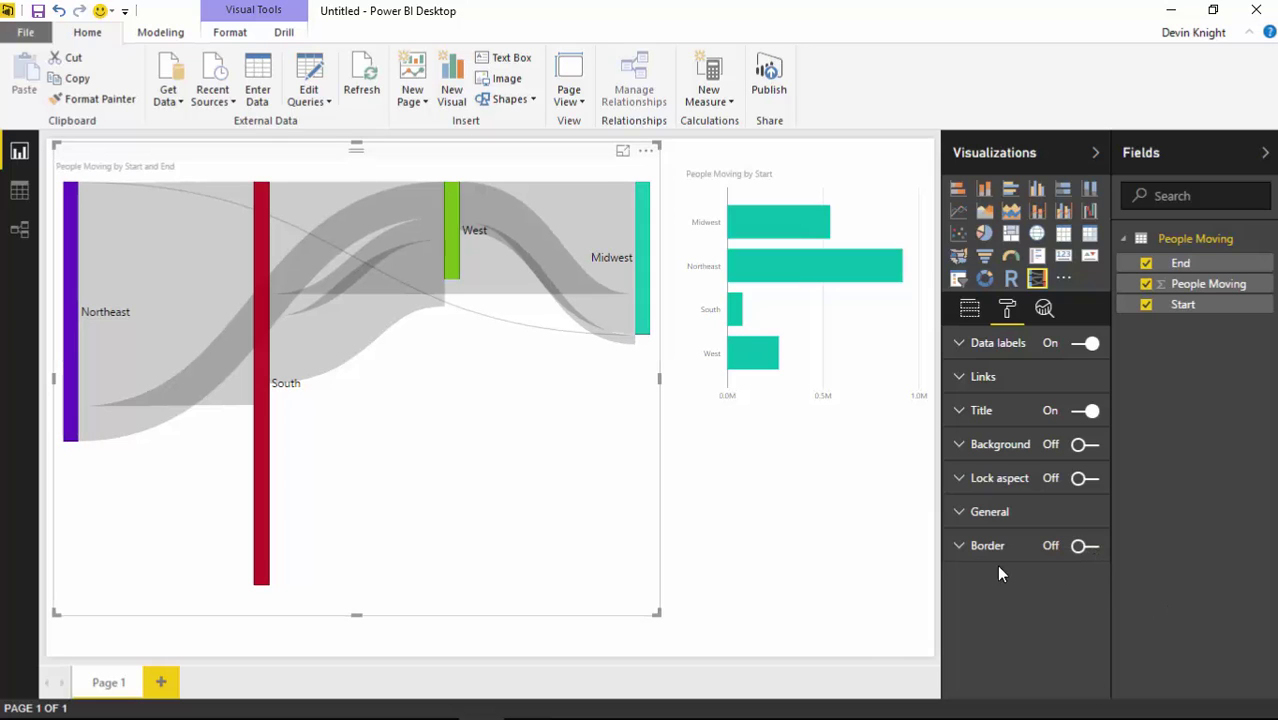
click(962, 511)
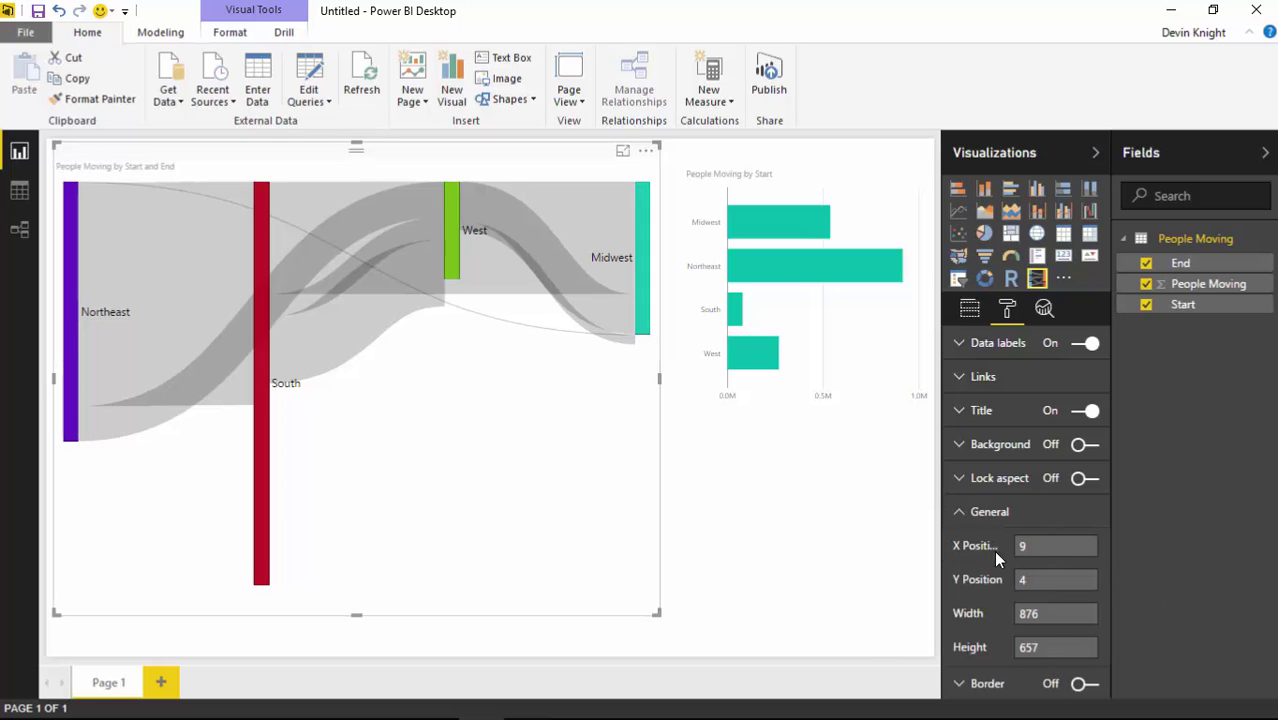
click(960, 520)
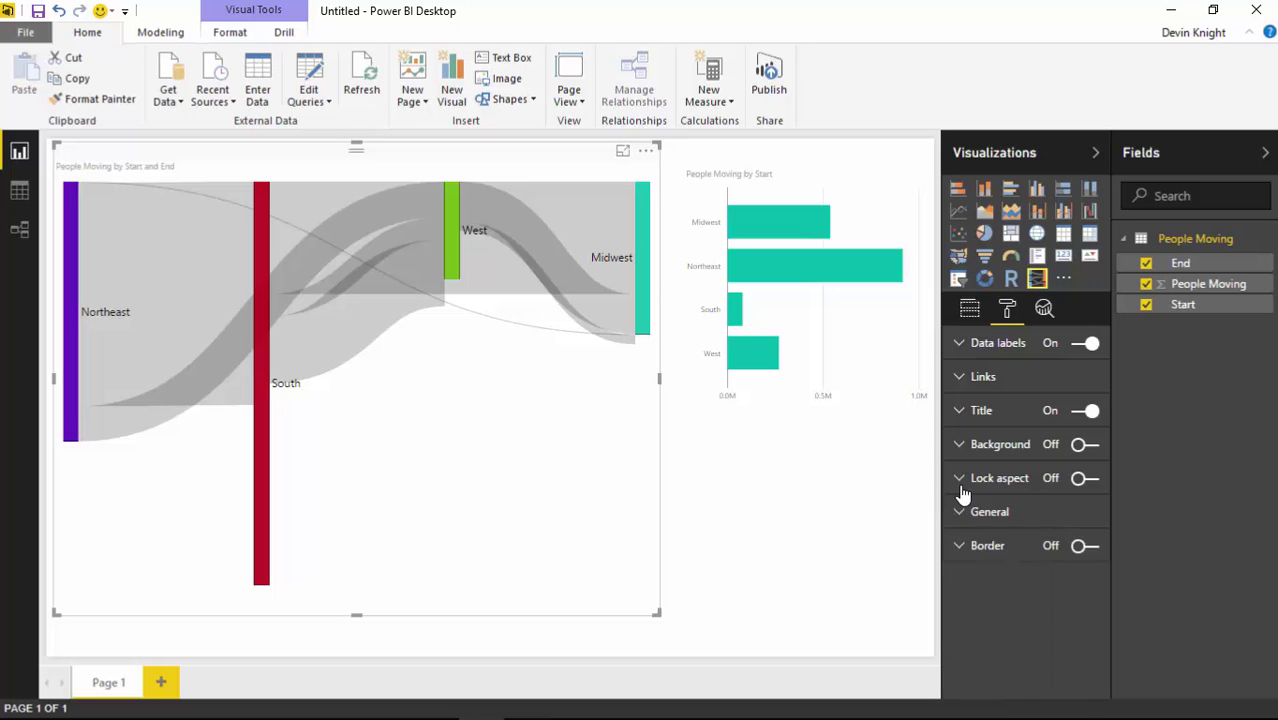
click(960, 490)
click(1082, 478)
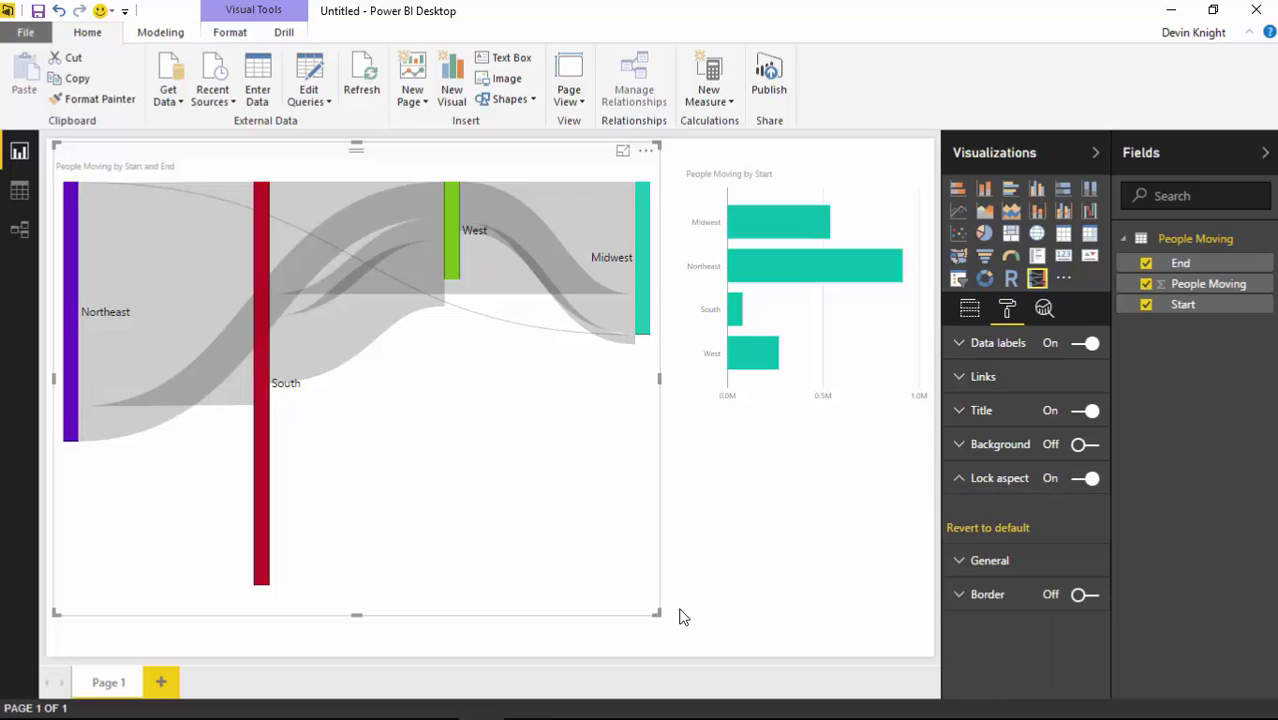
click(1087, 478)
Try a light grey Sankey background with lower transparency, then revert it to default
click(976, 448)
click(1090, 446)
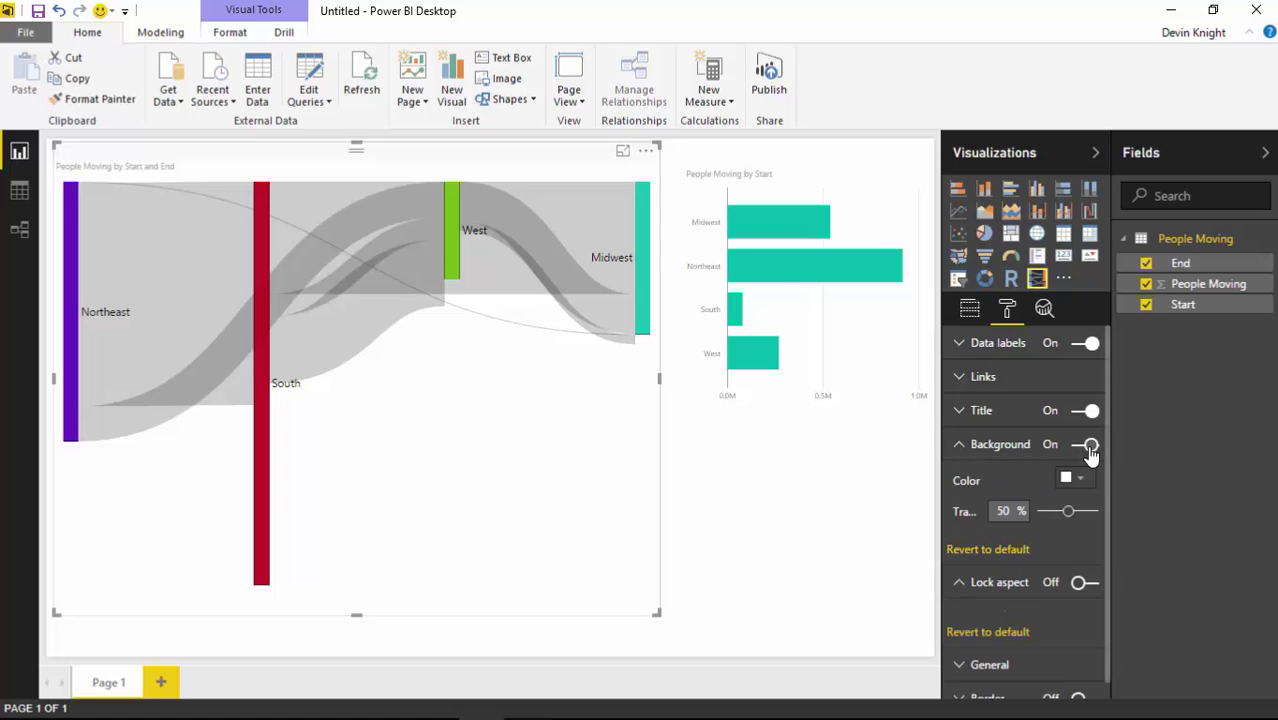
click(1080, 480)
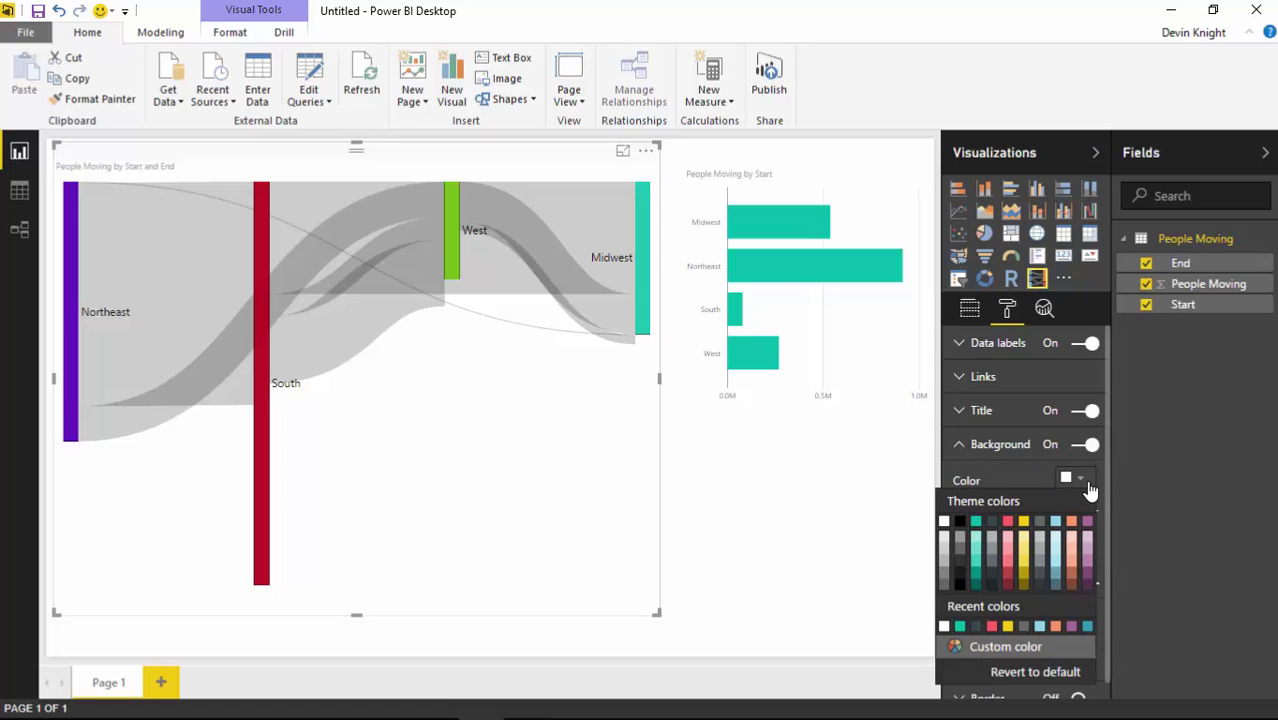
click(1041, 545)
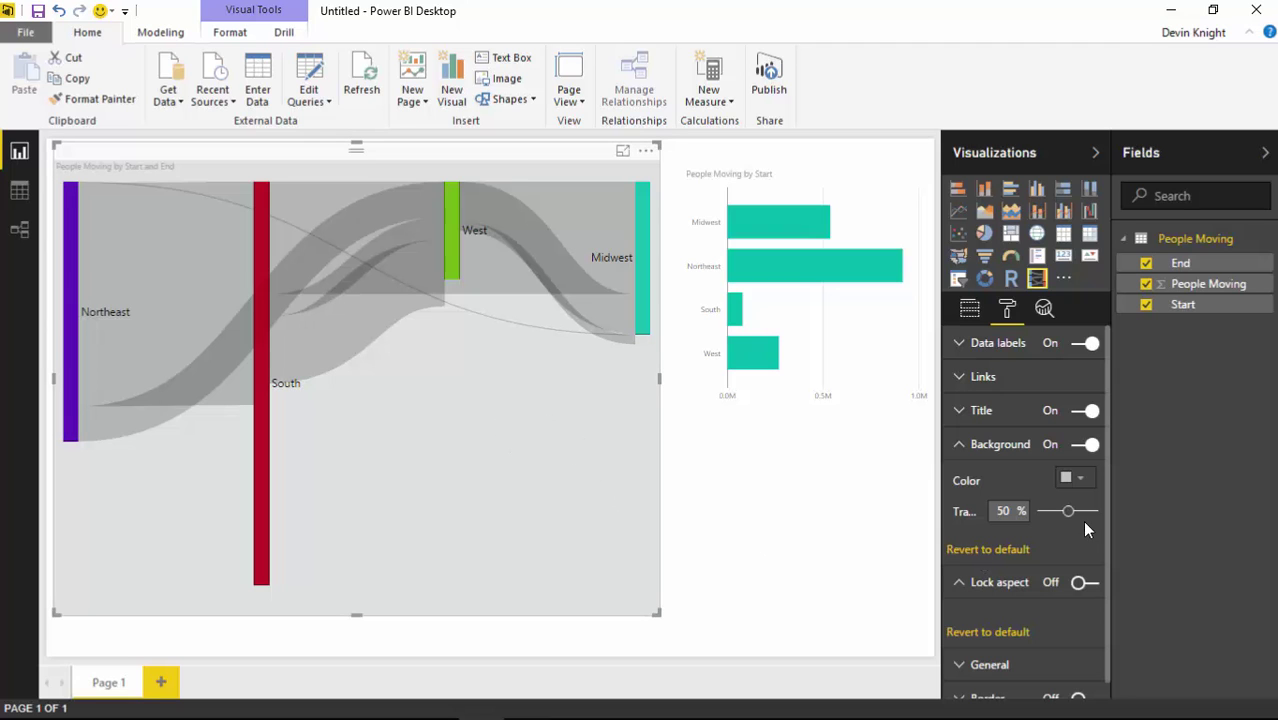
mouse_move(1071, 520)
mouse_down()
mouse_move(1087, 516)
mouse_move(1046, 516)
mouse_up()
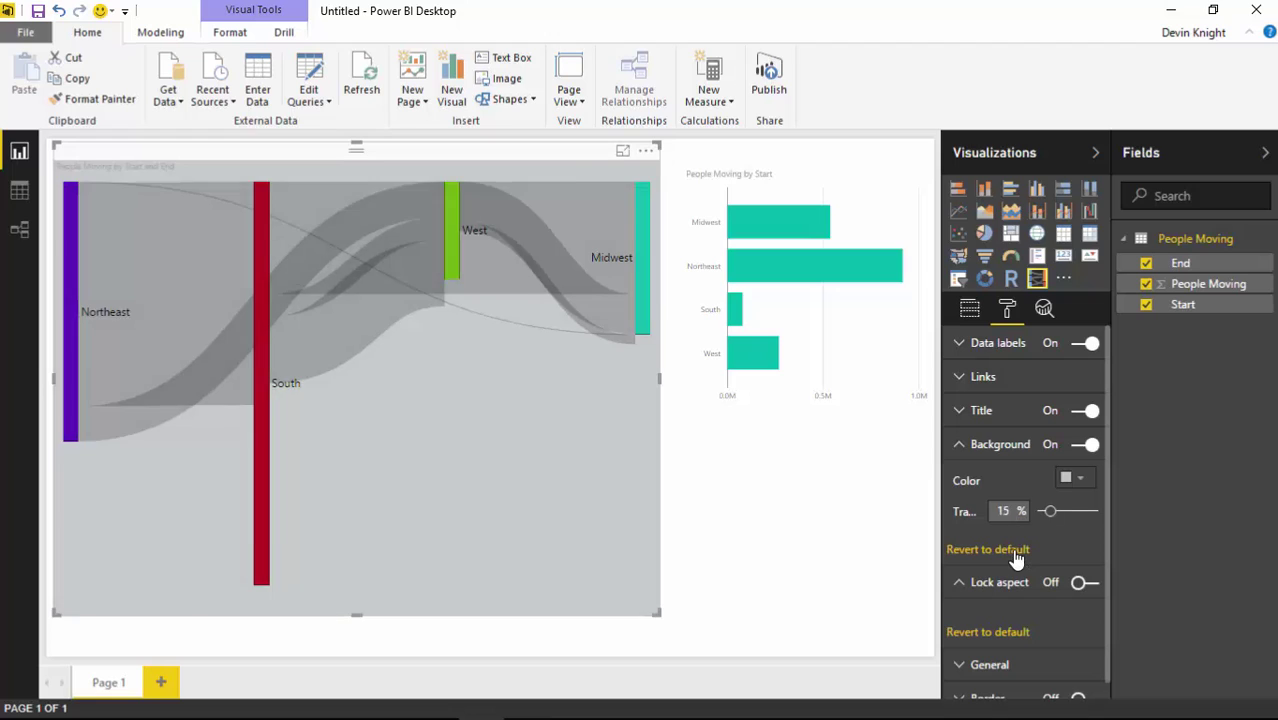
click(990, 549)
Center the Sankey title and enlarge its text to size 18
click(959, 444)
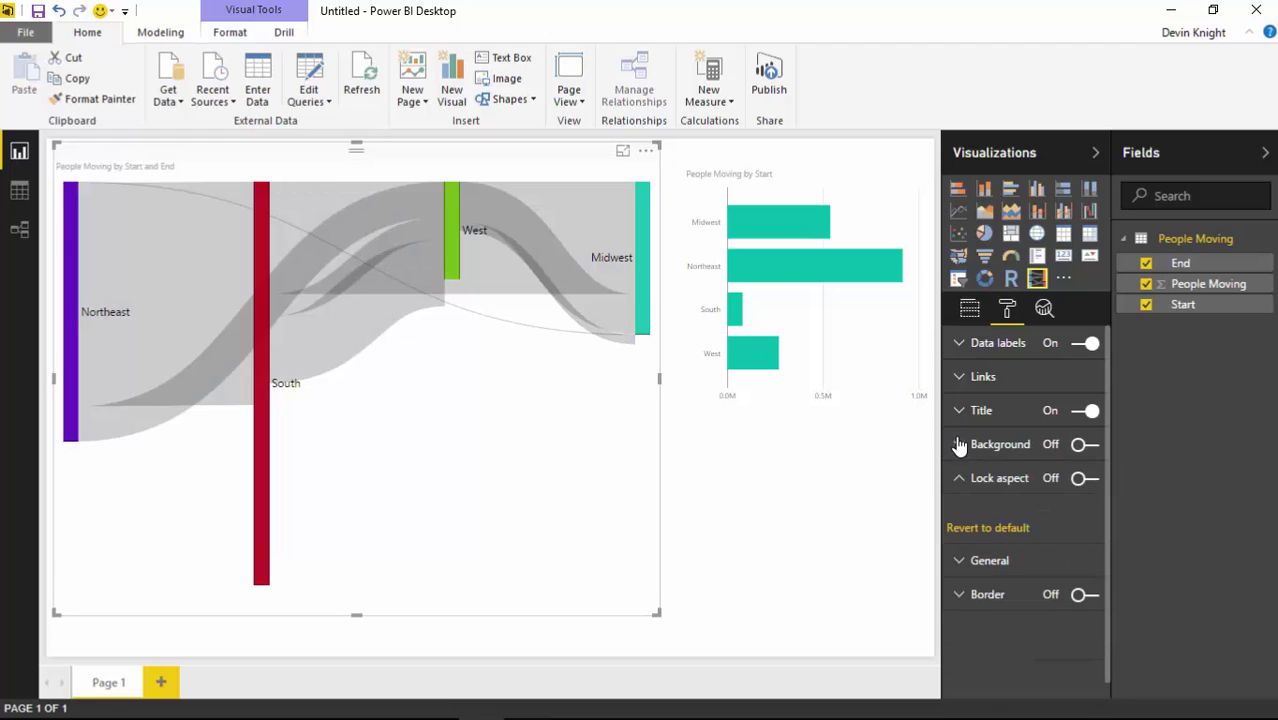
click(959, 411)
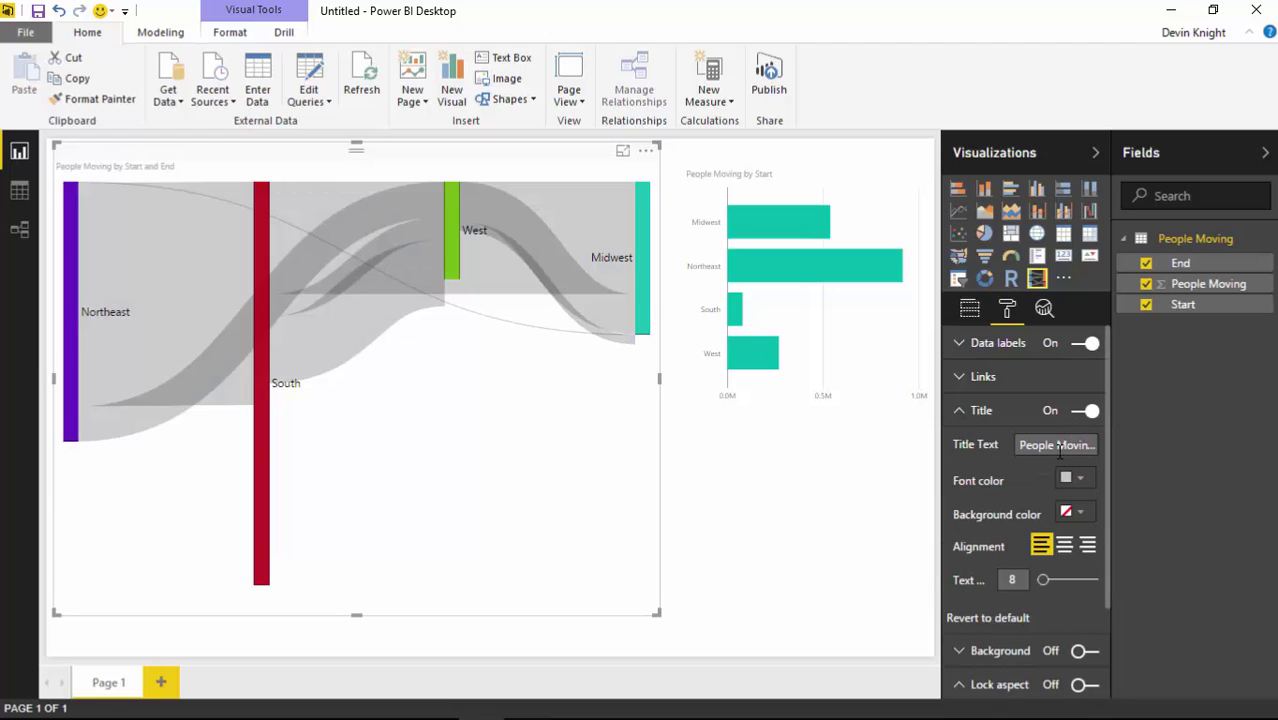
click(1063, 548)
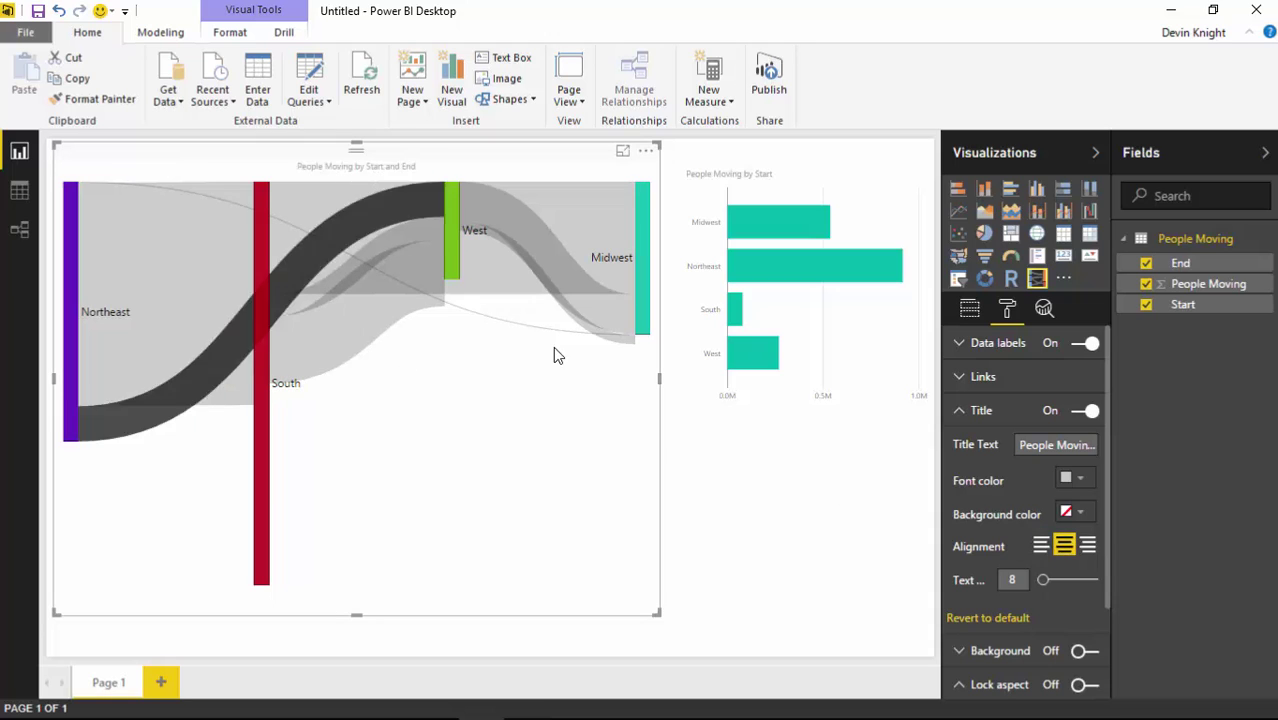
drag(1043, 580, 1058, 580)
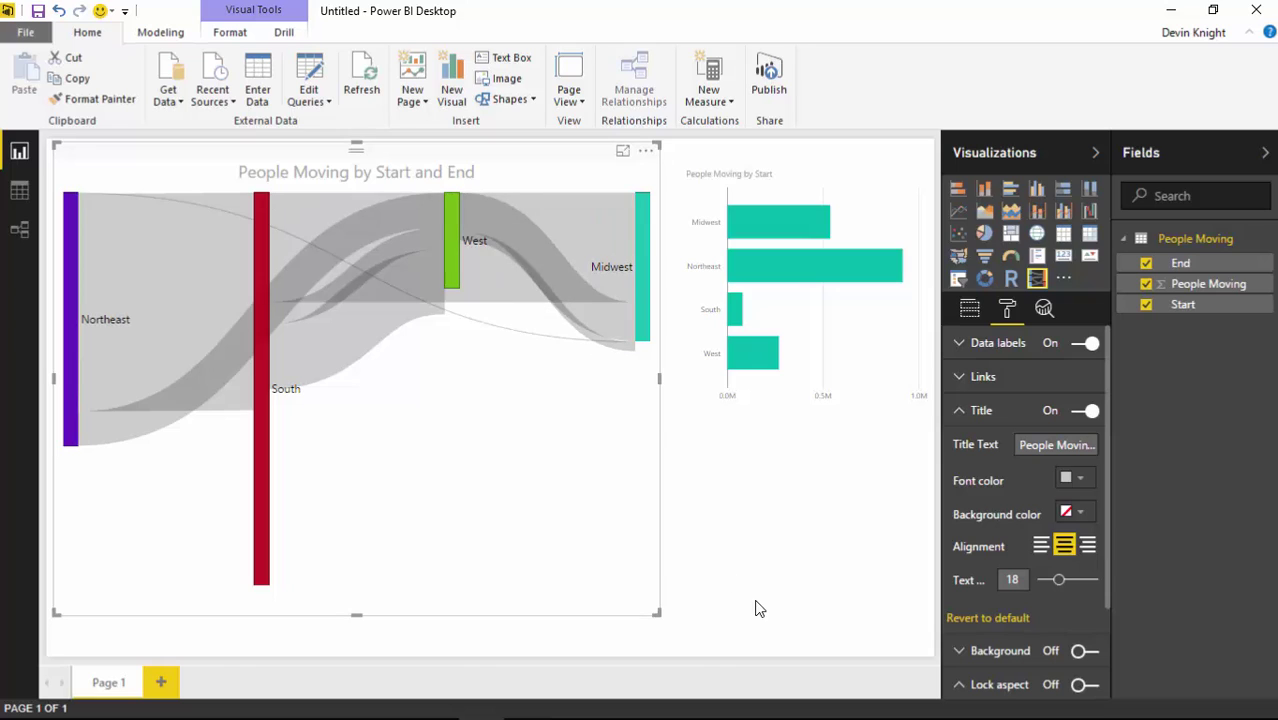
click(959, 418)
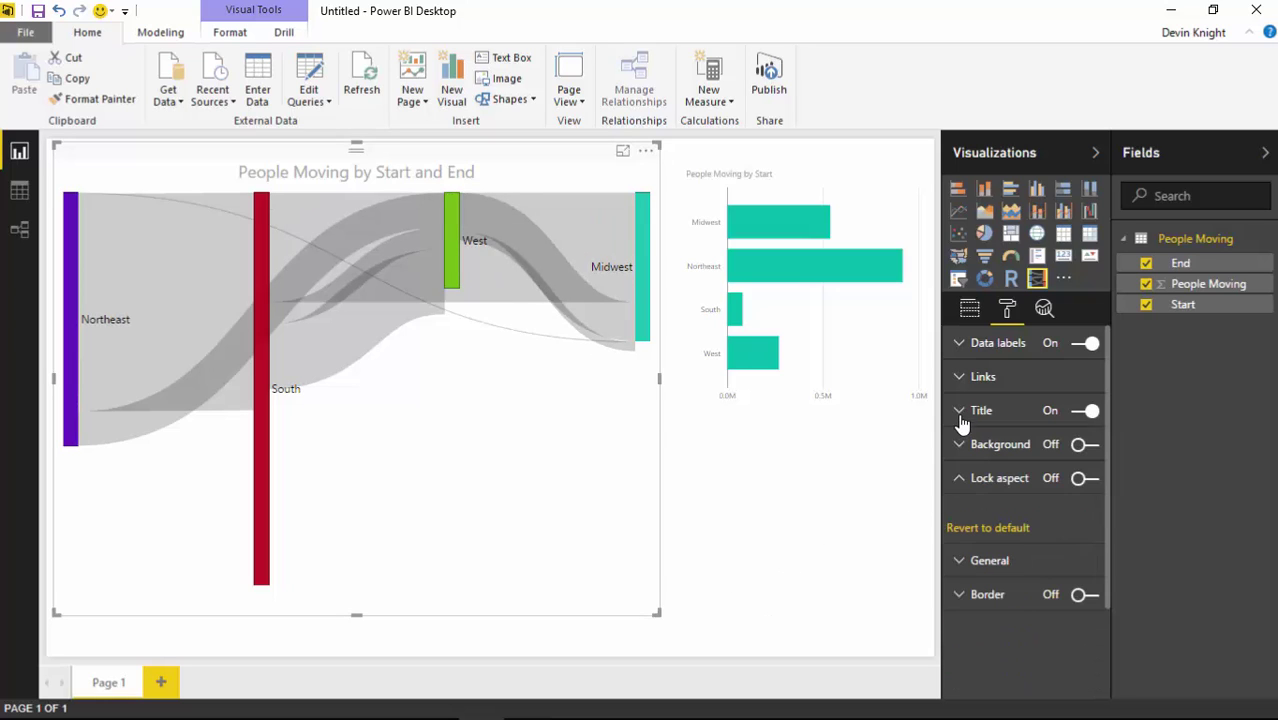
click(960, 484)
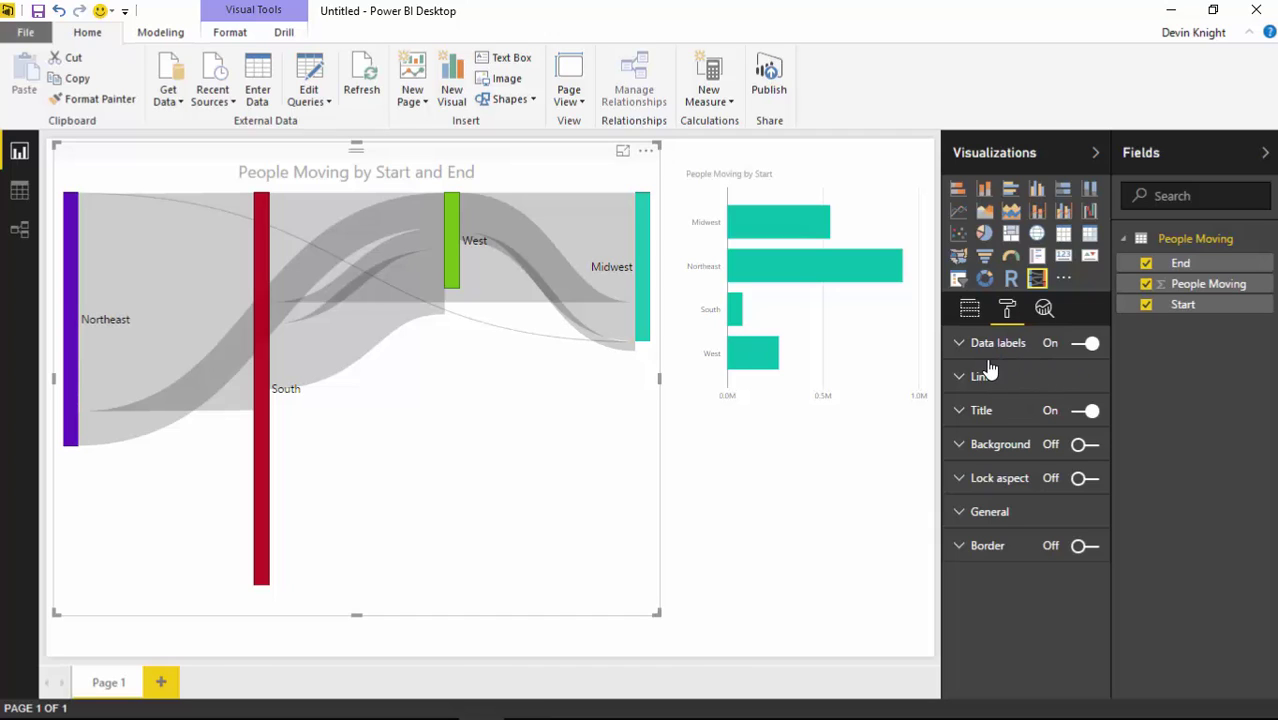
Toggle the Sankey region labels off and on, then raise their text size to 19
click(958, 345)
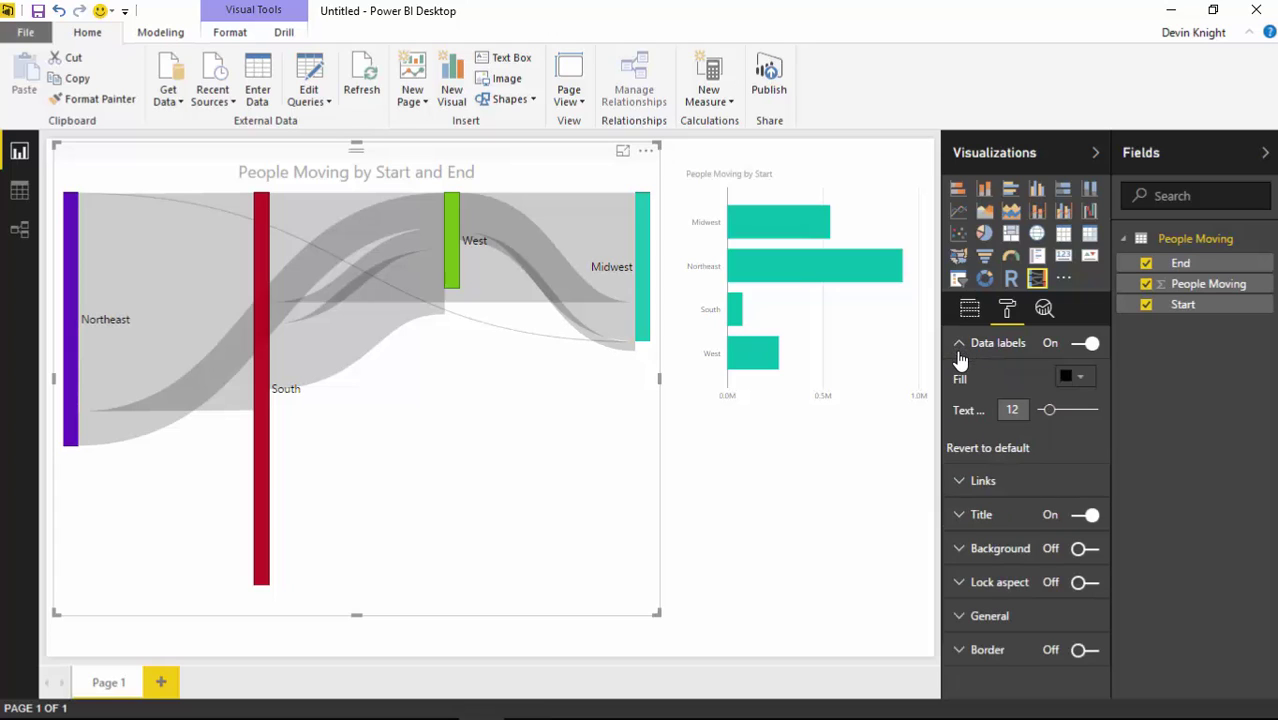
click(1091, 344)
click(1091, 344)
click(1091, 344)
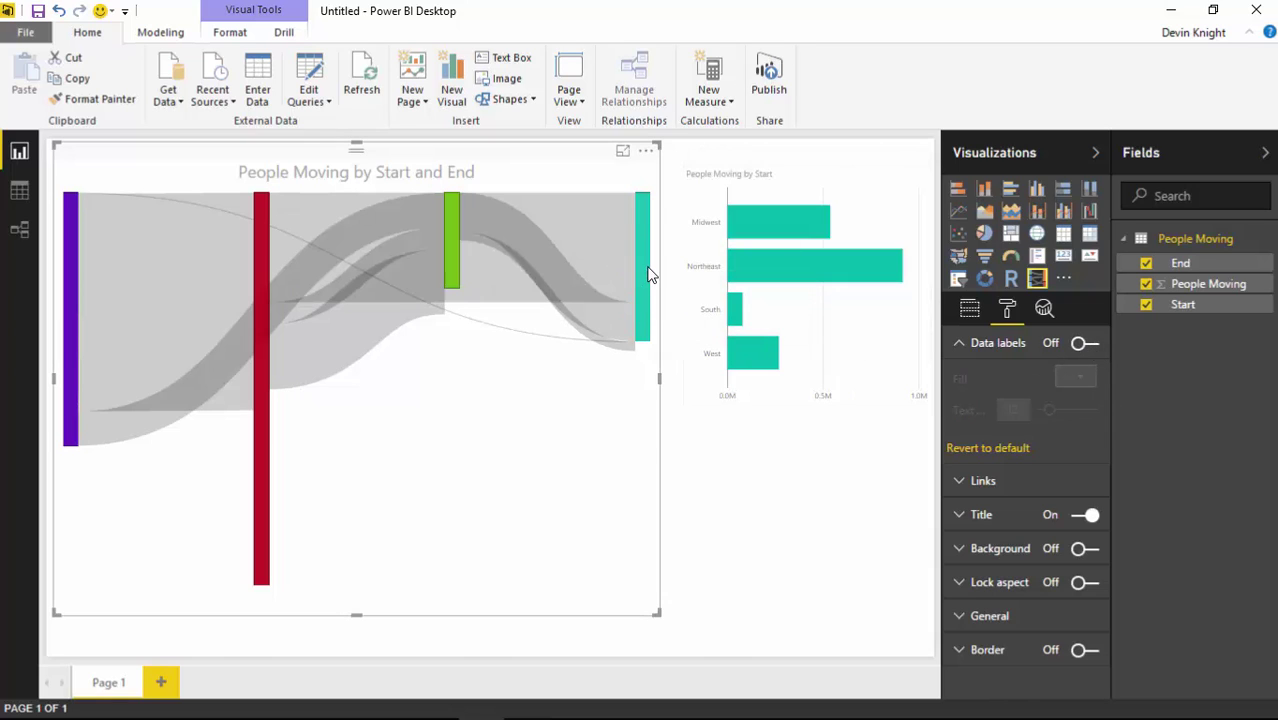
mouse_move(647, 273)
click(1087, 343)
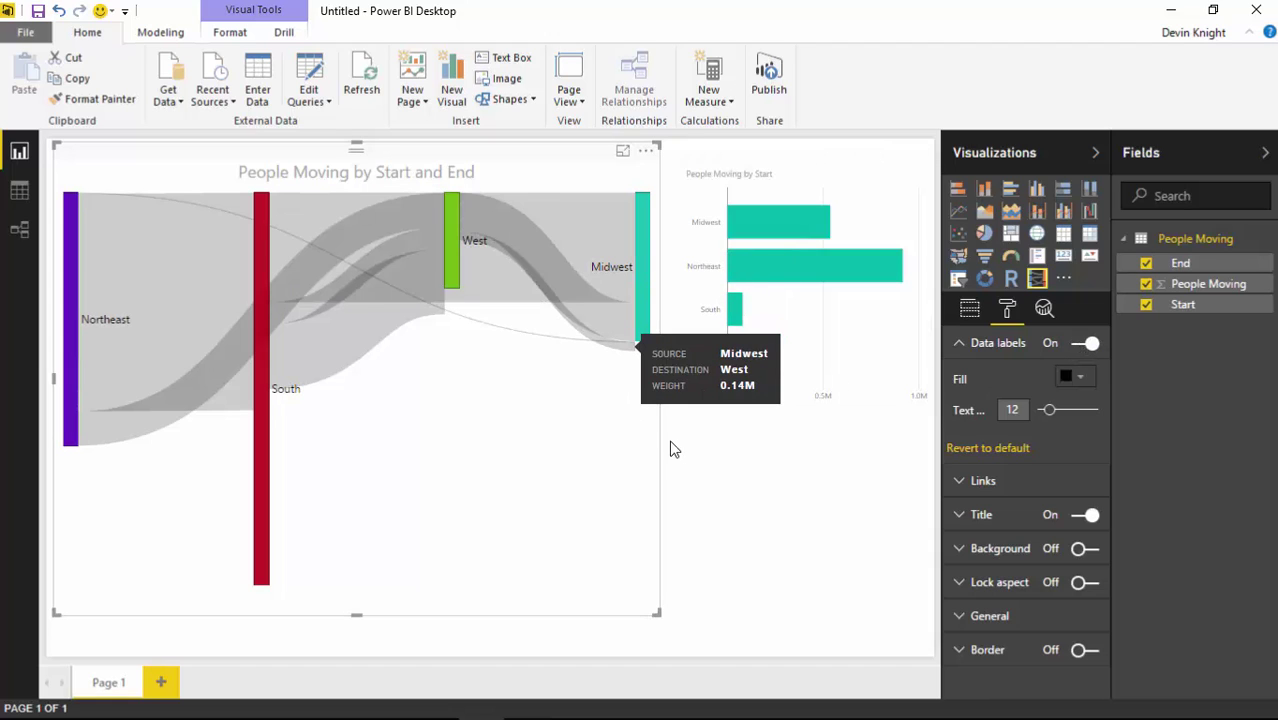
drag(1048, 410, 1061, 410)
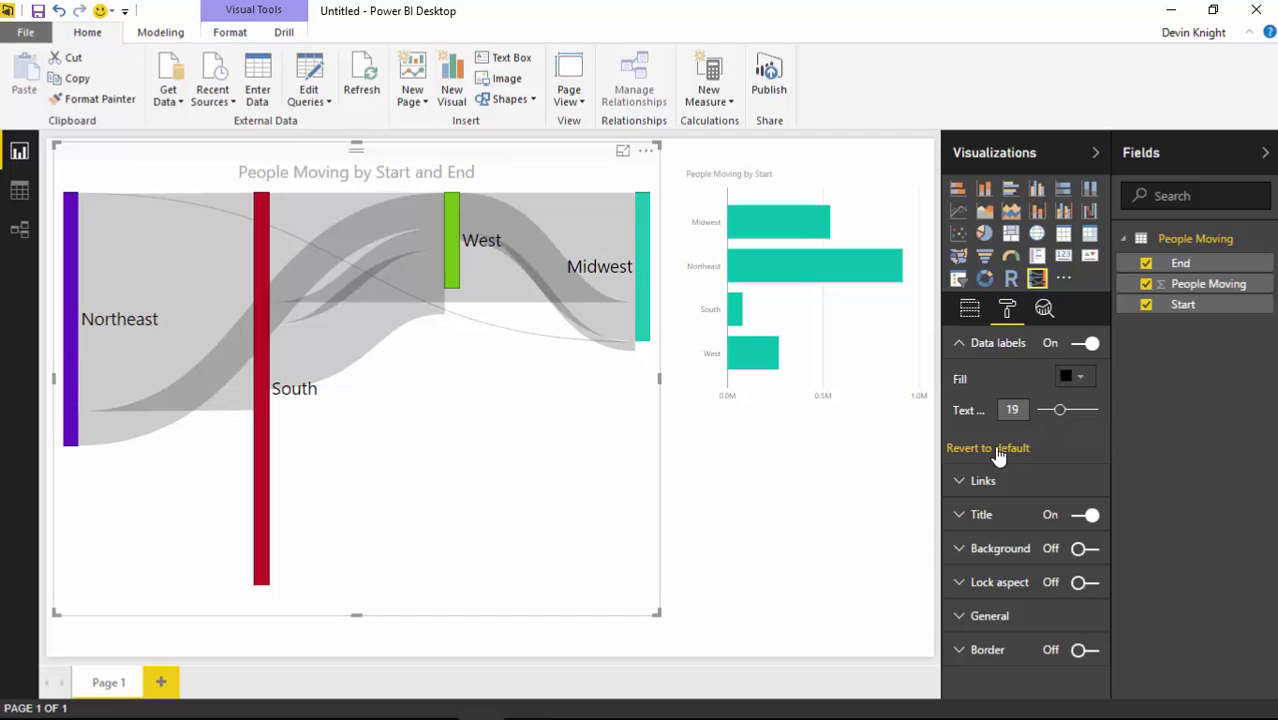
Try orange and light blue label colours, then set the region labels back to black
click(1071, 379)
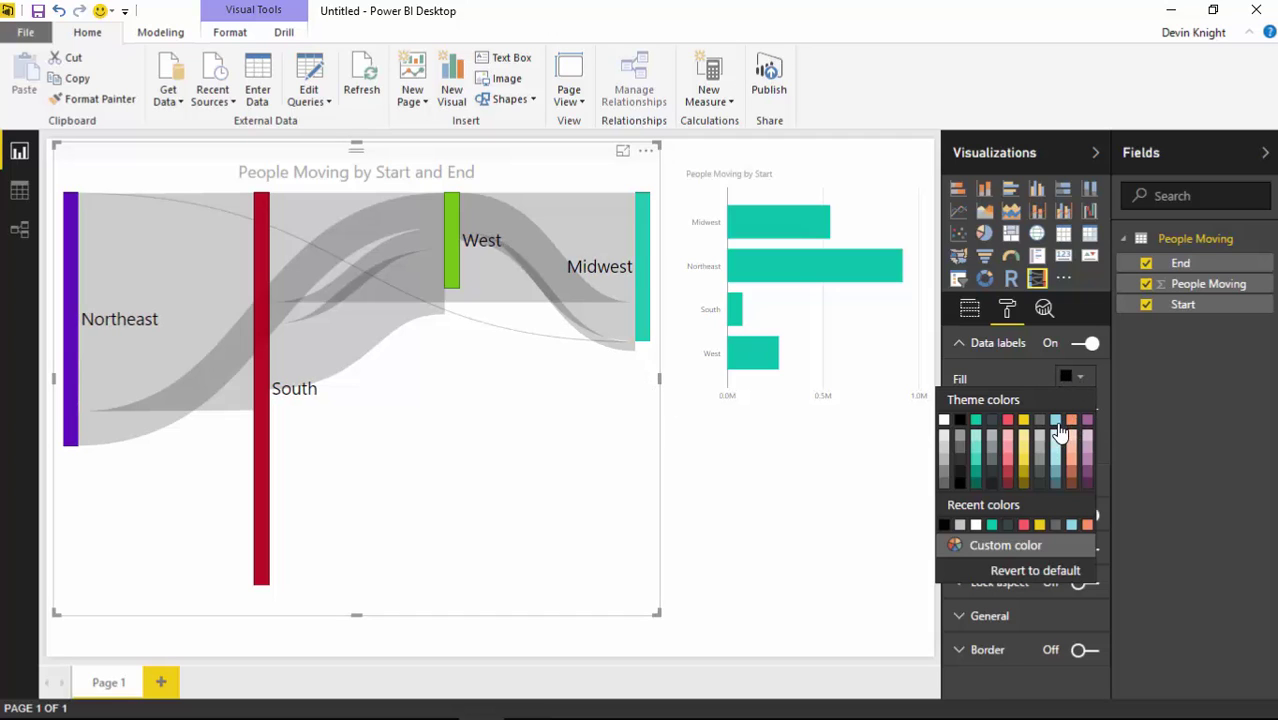
click(1071, 421)
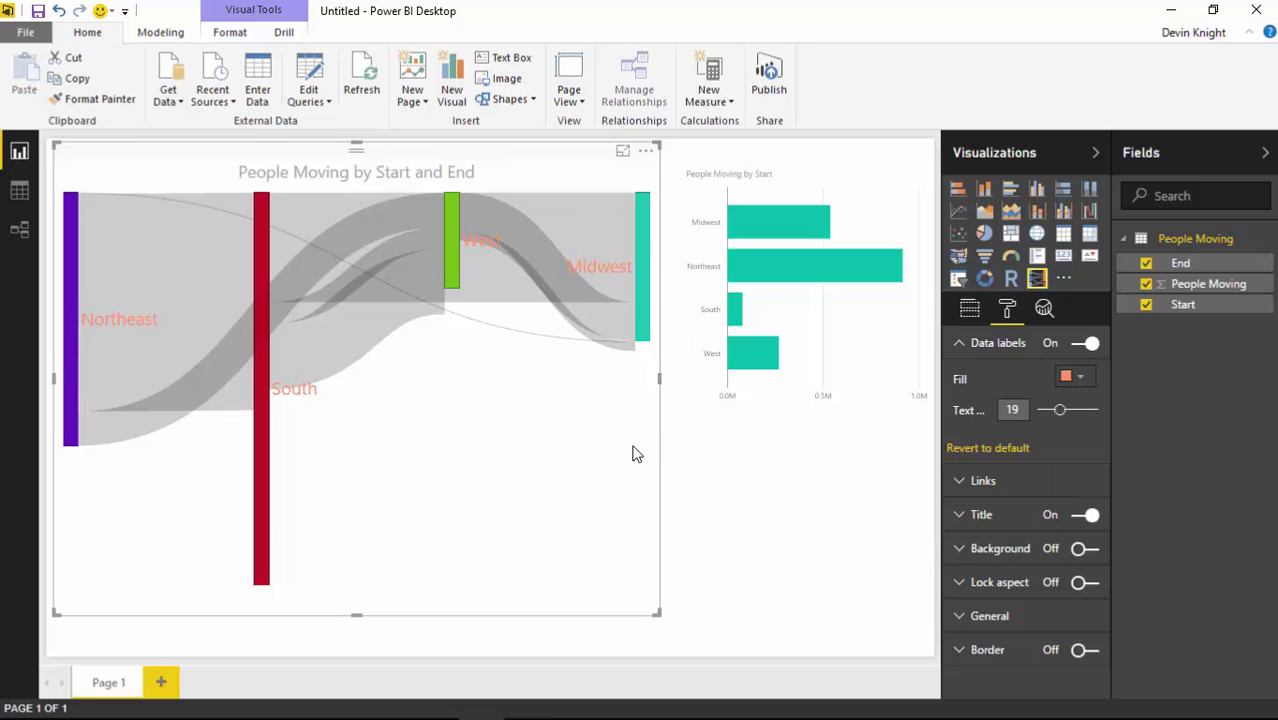
click(1070, 386)
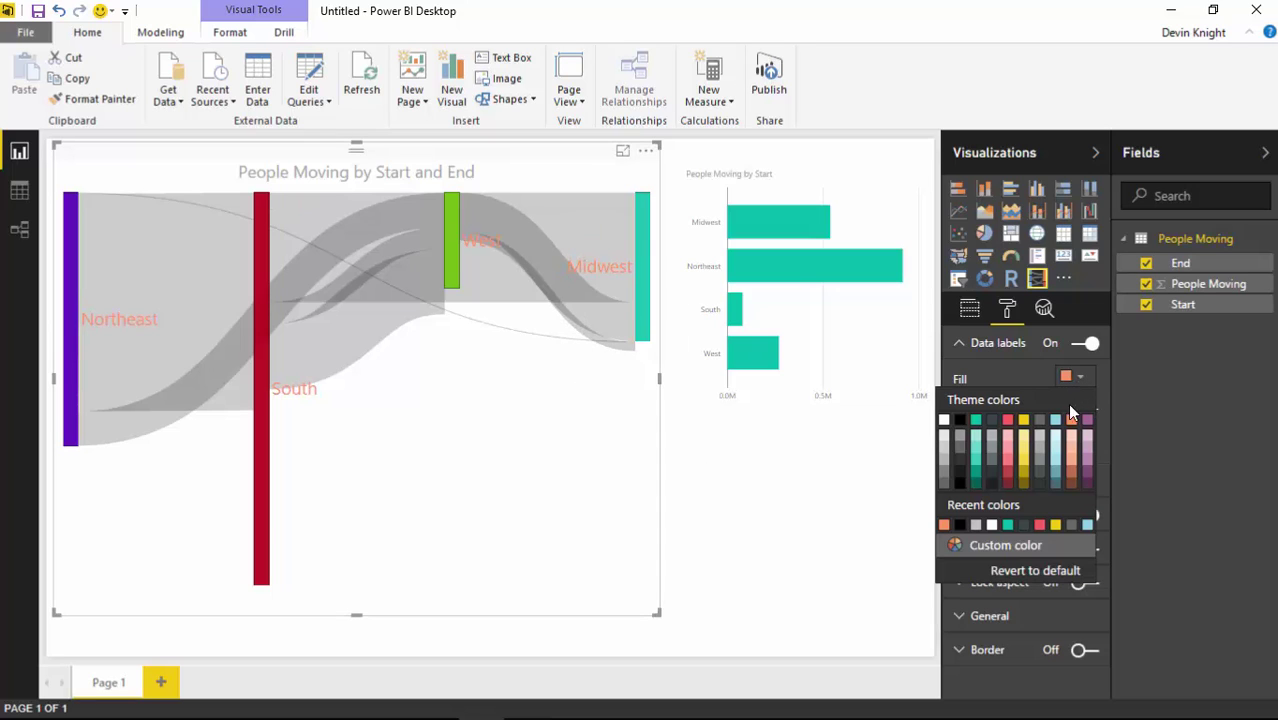
click(1056, 432)
click(1066, 376)
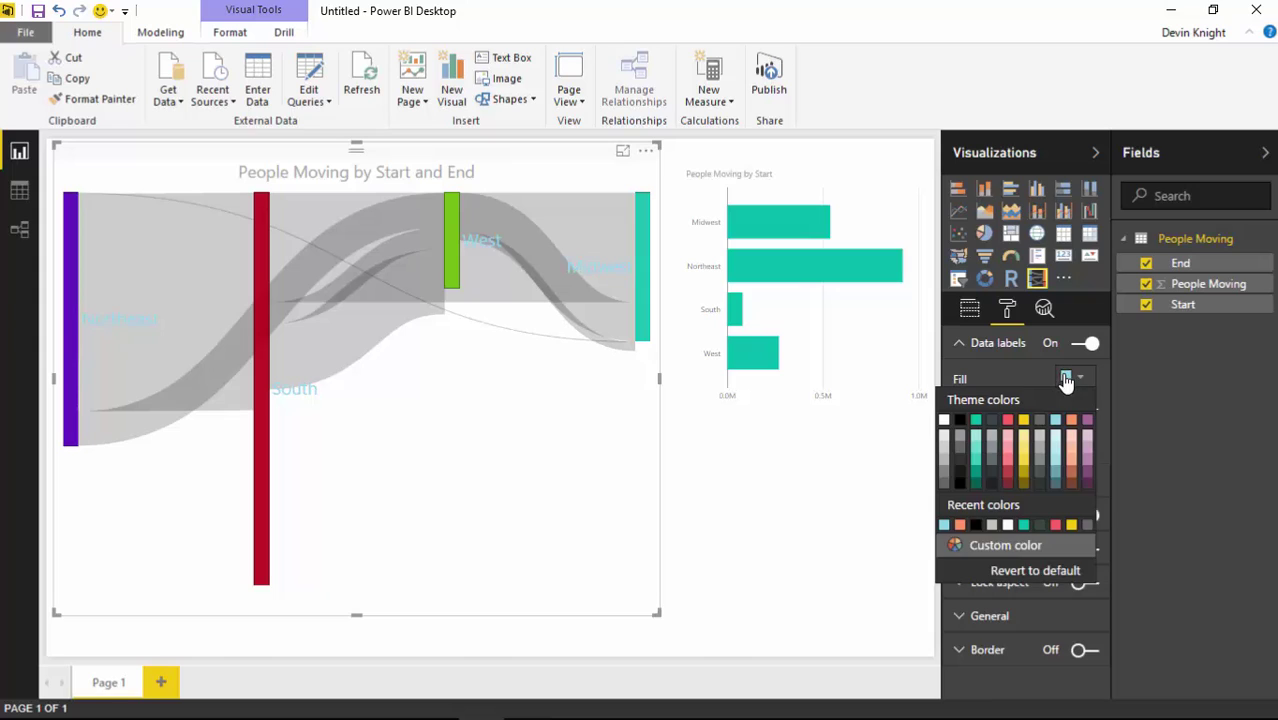
click(958, 520)
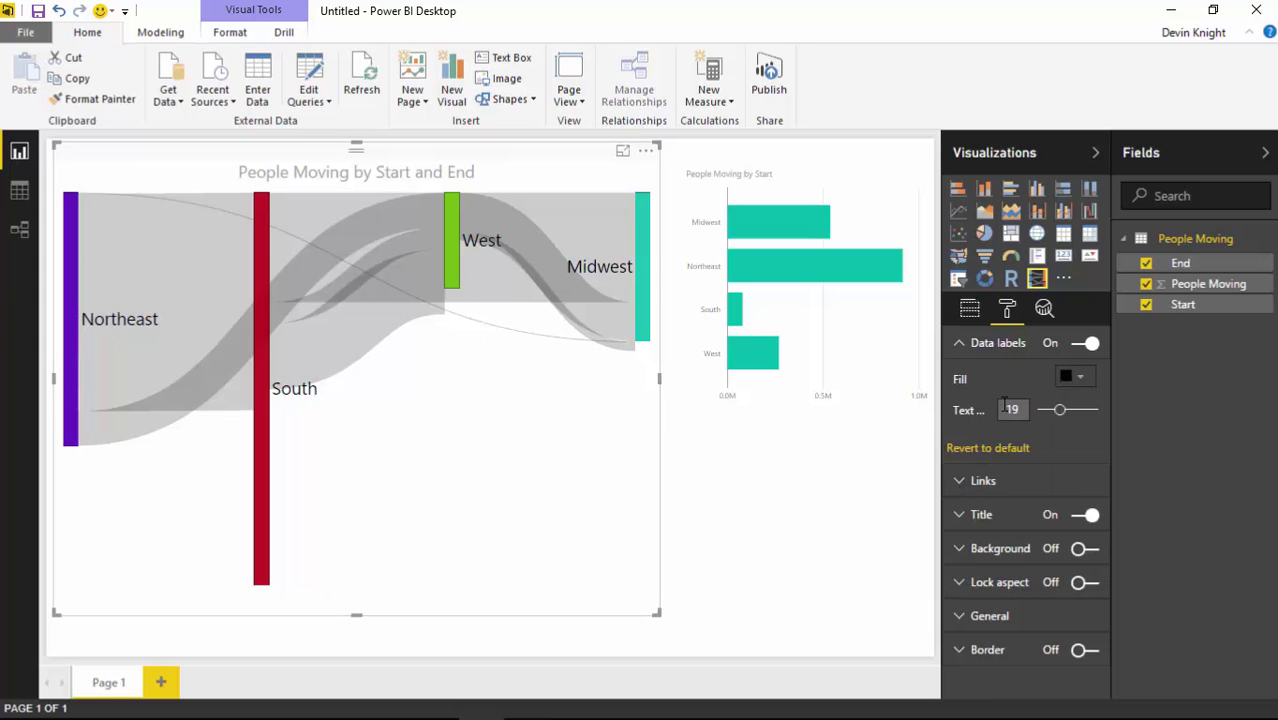
click(958, 343)
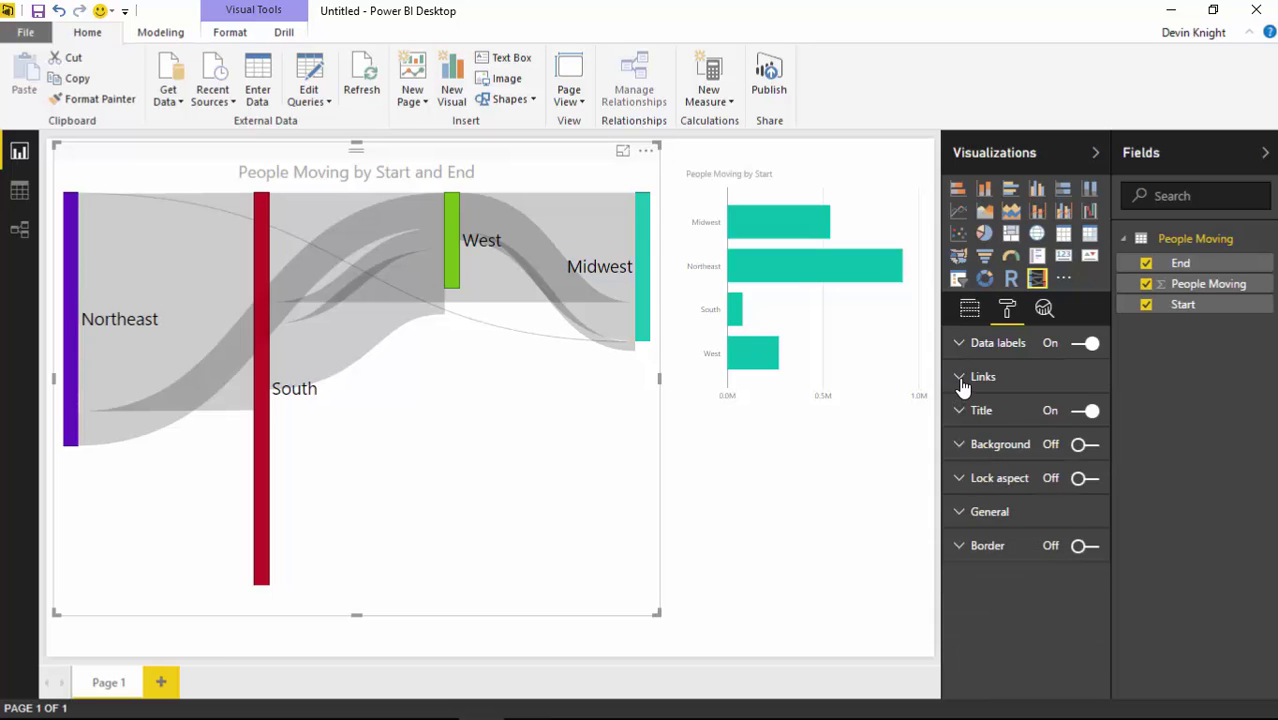
click(961, 377)
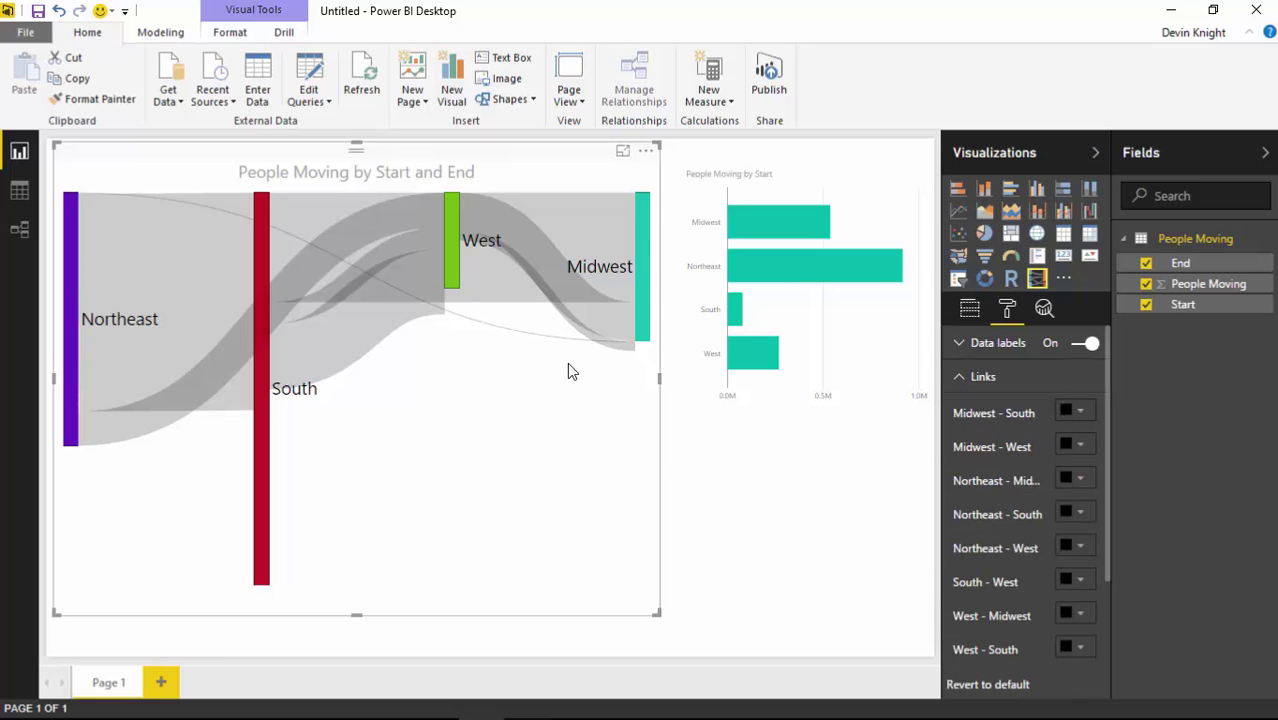
mouse_move(530, 262)
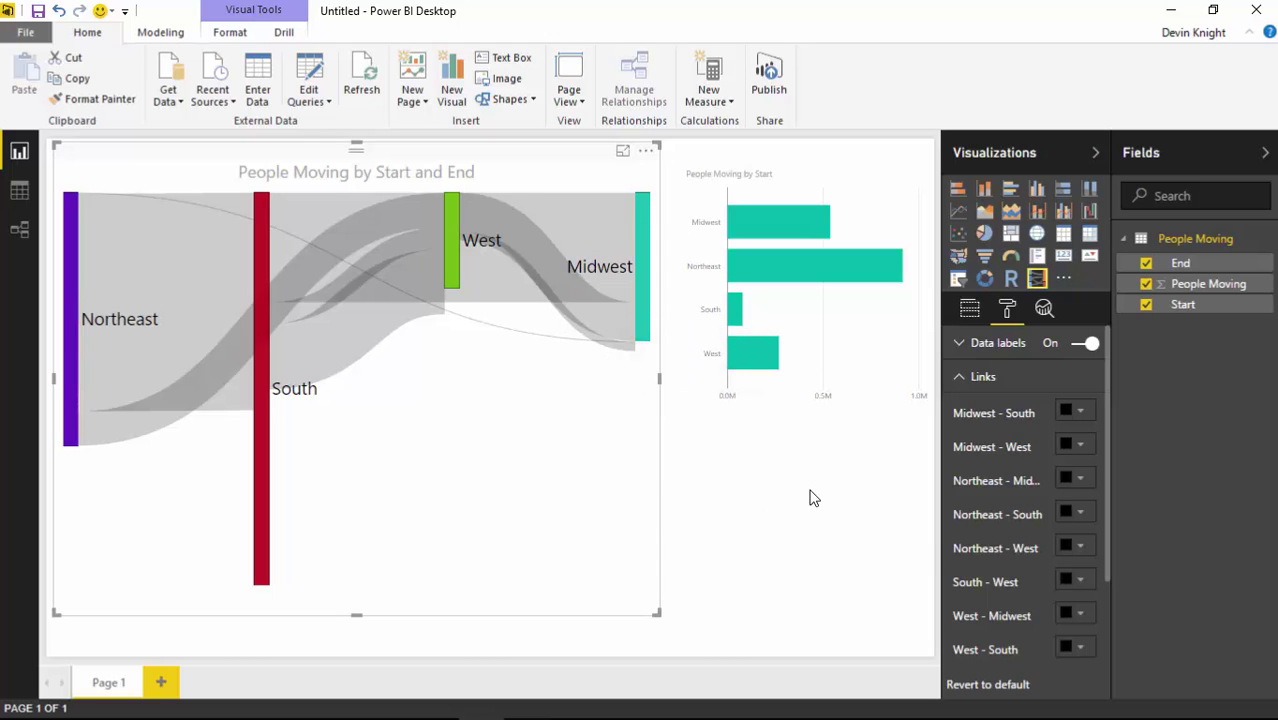
mouse_move(568, 292)
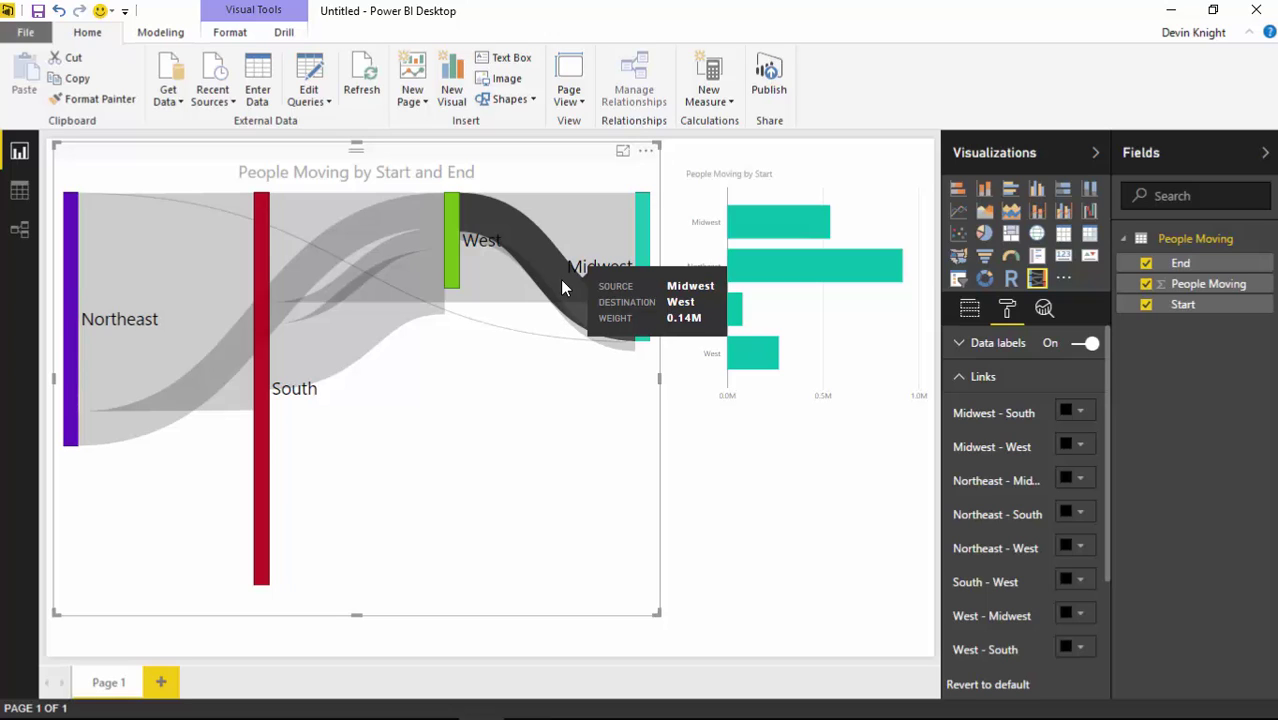
click(1081, 446)
click(1087, 489)
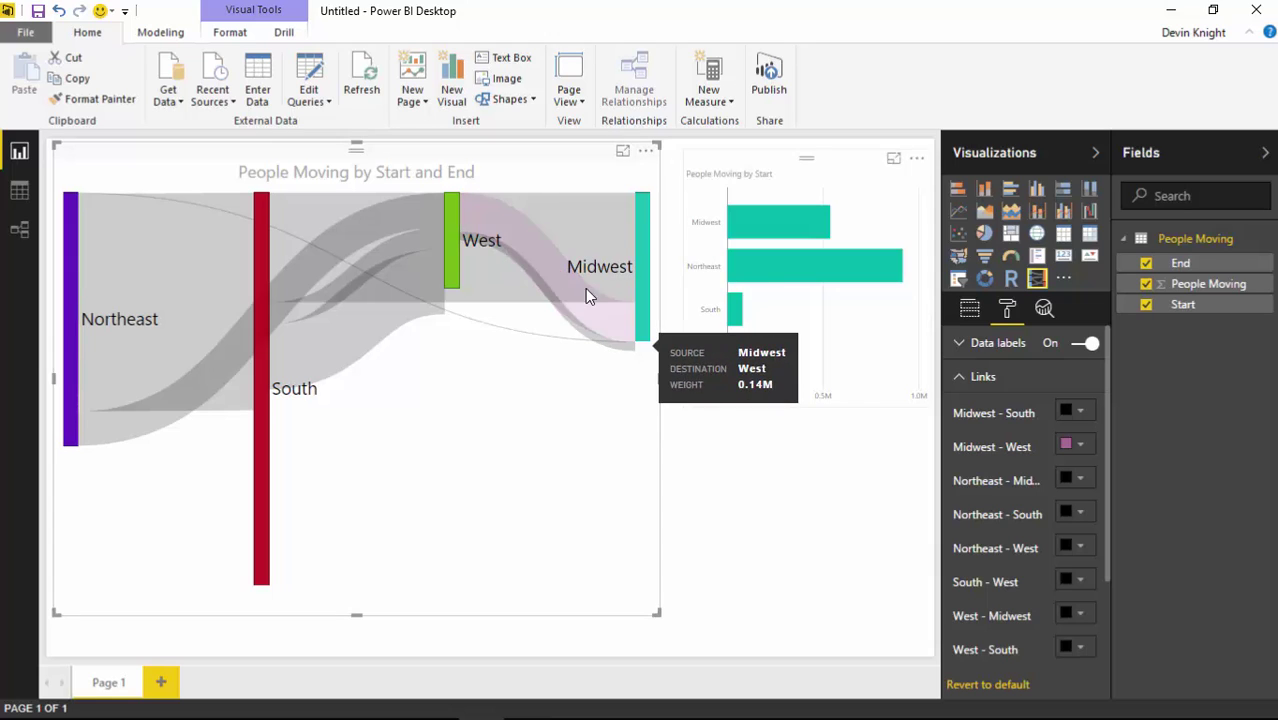
click(1080, 582)
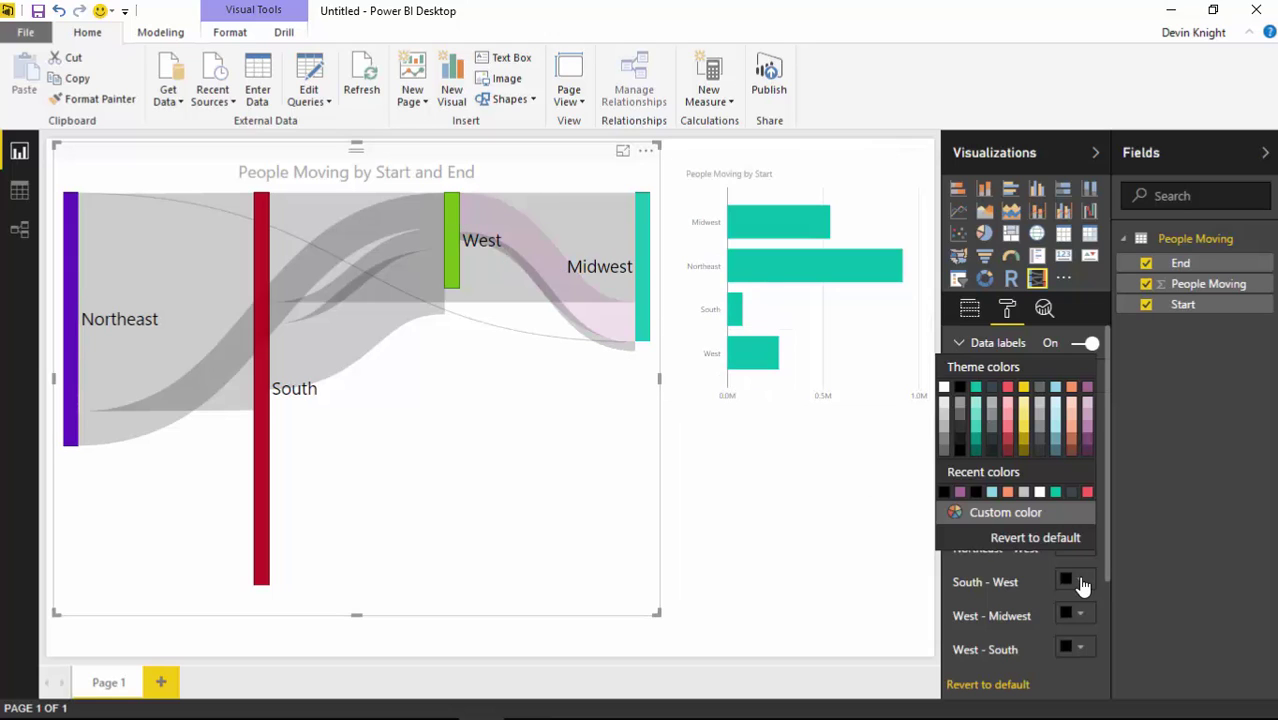
click(1023, 432)
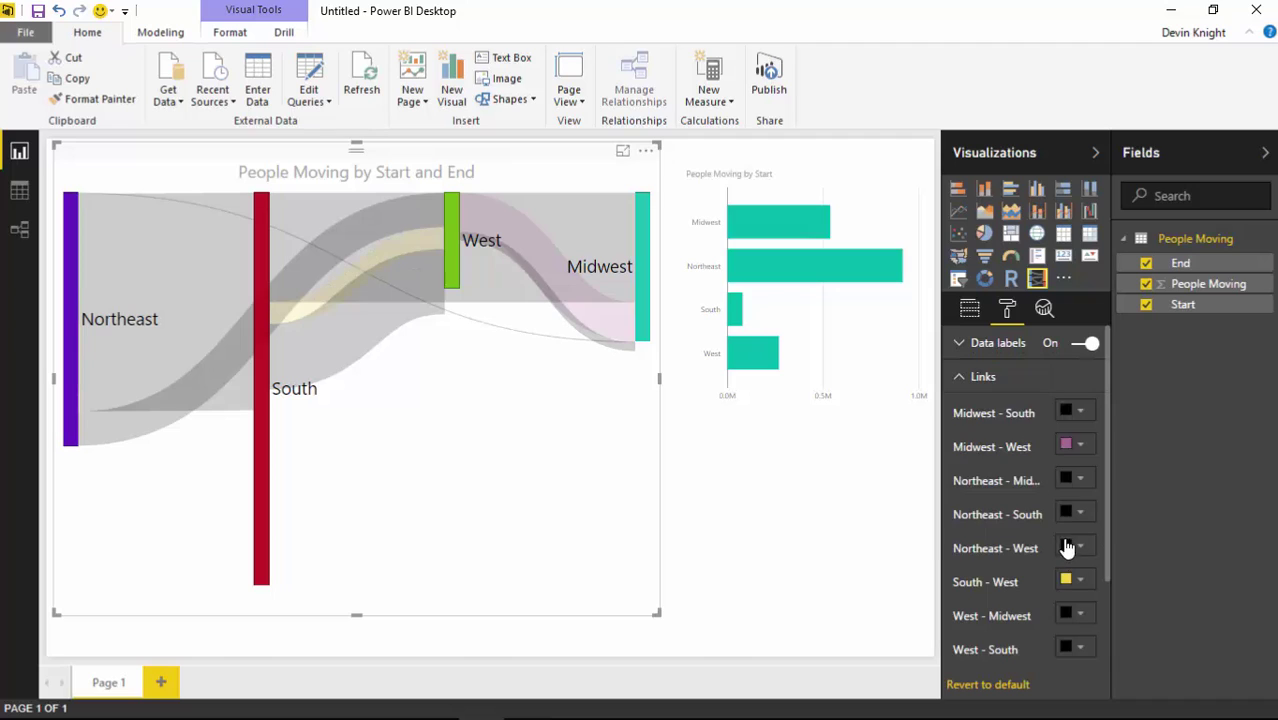
click(1078, 545)
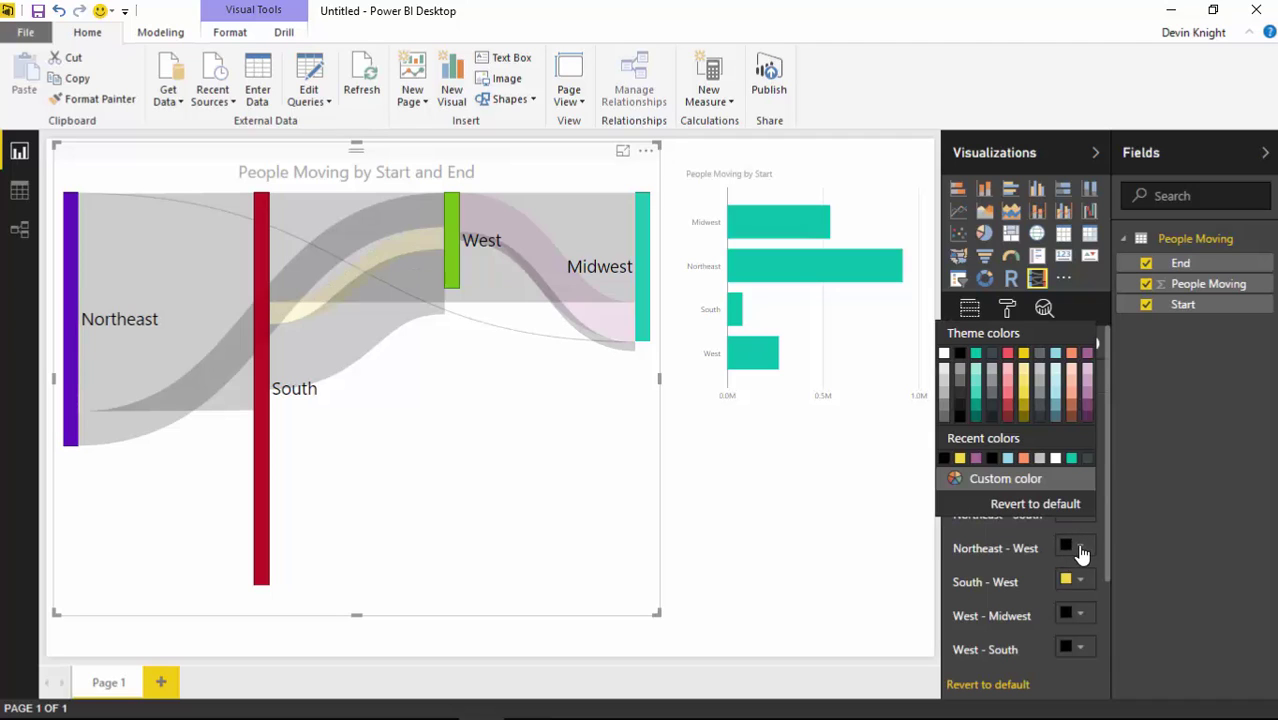
click(972, 408)
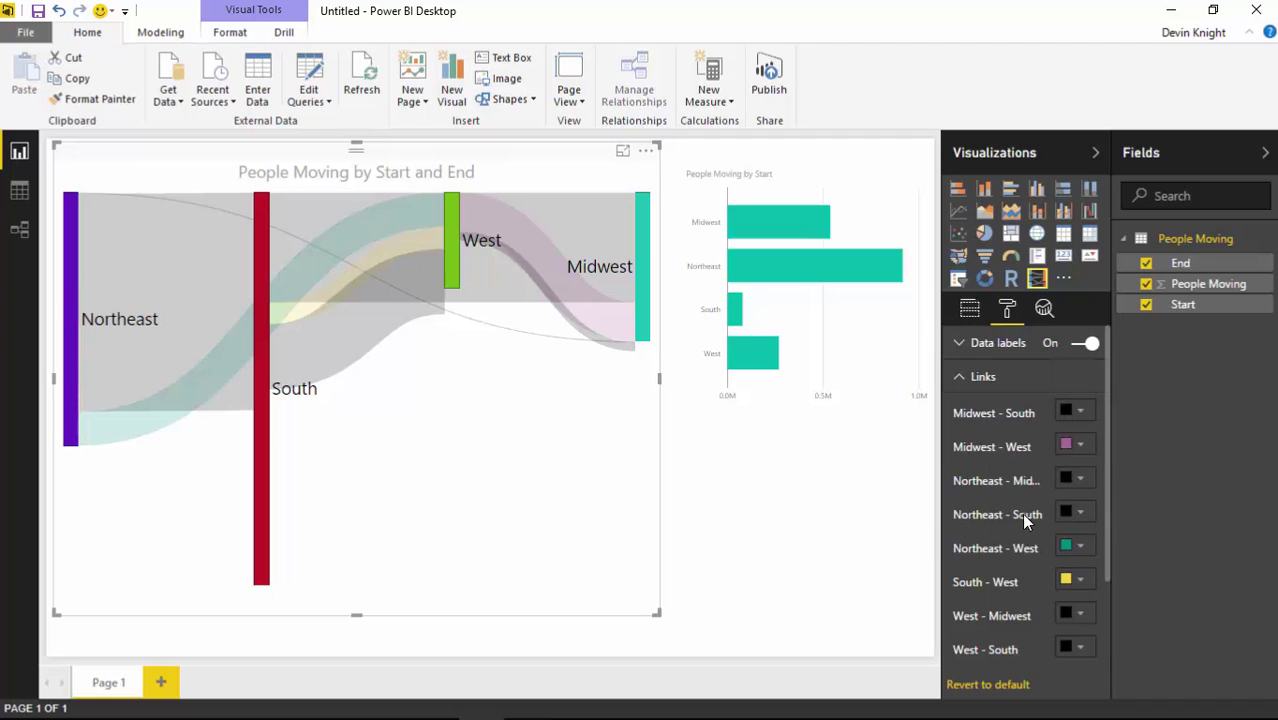
click(1087, 514)
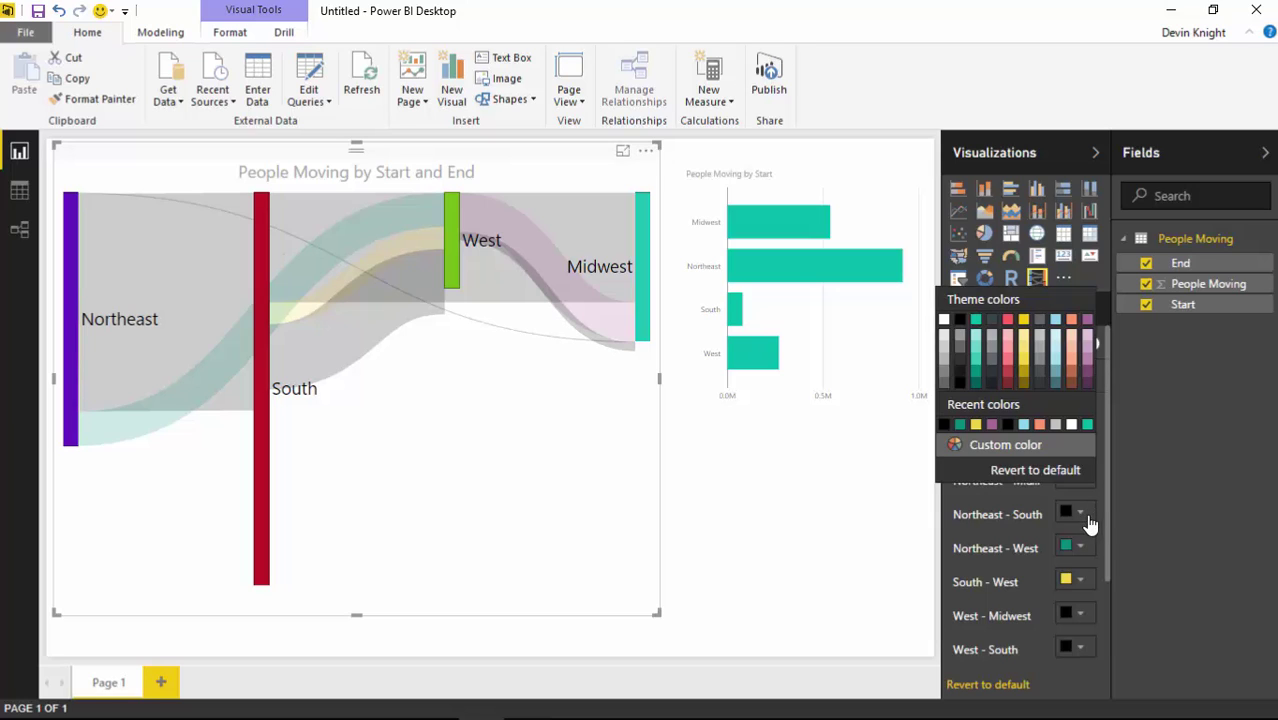
click(1087, 374)
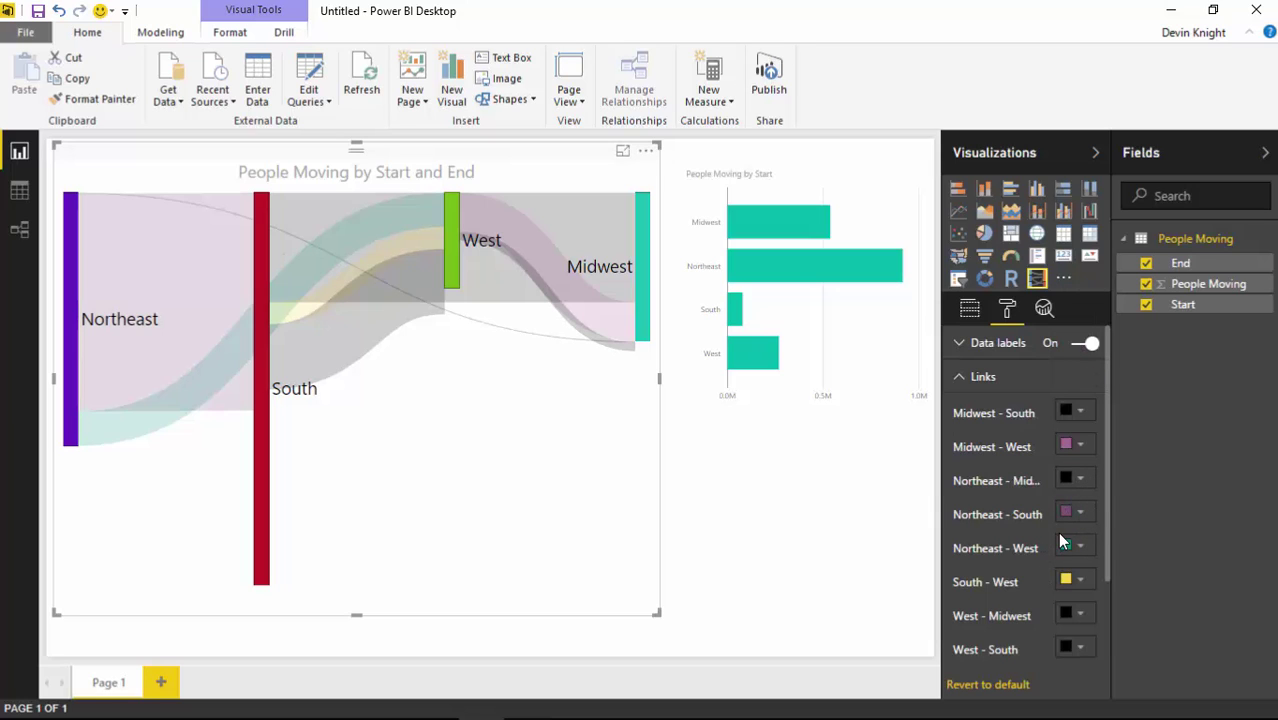
click(1080, 480)
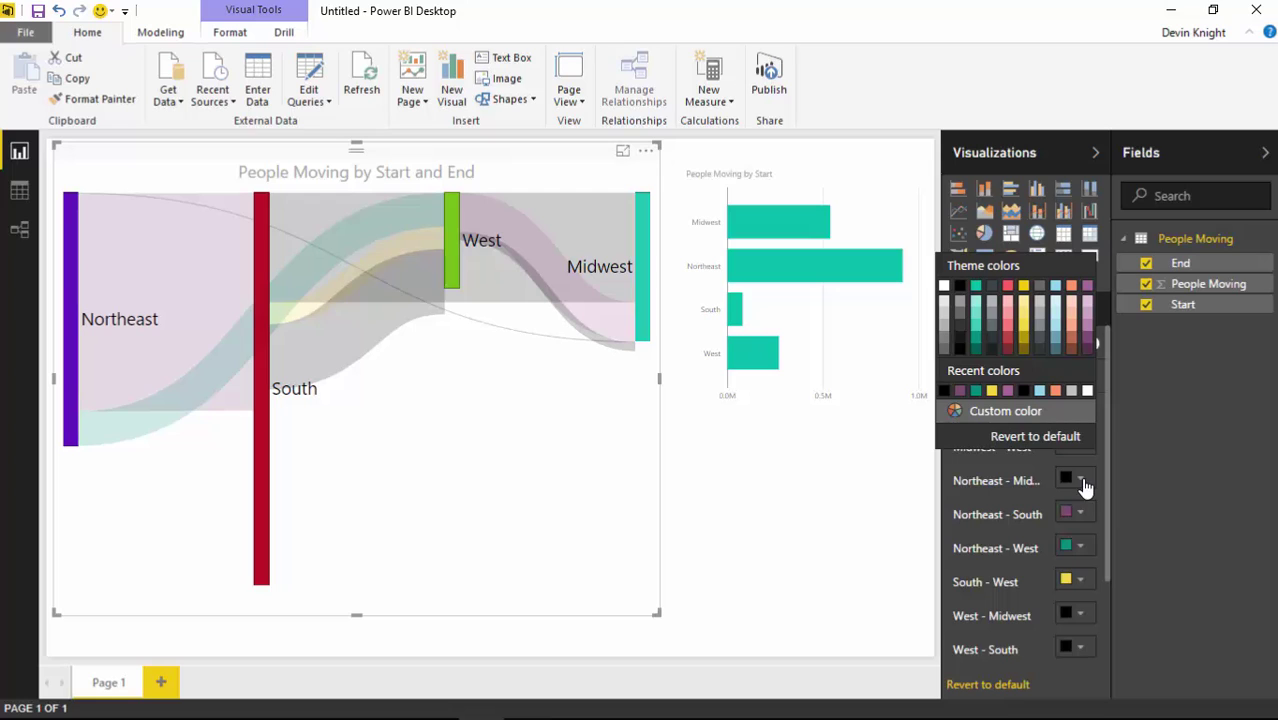
click(1008, 344)
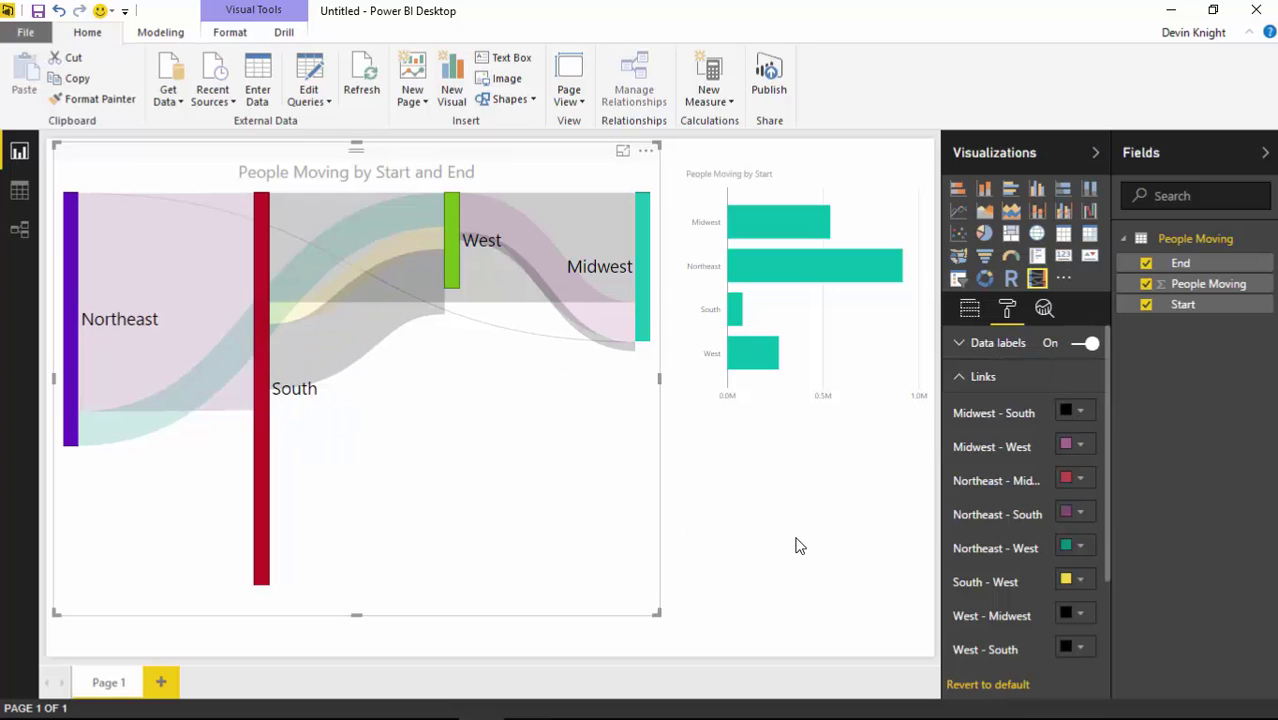
click(1080, 414)
click(1071, 455)
click(1080, 616)
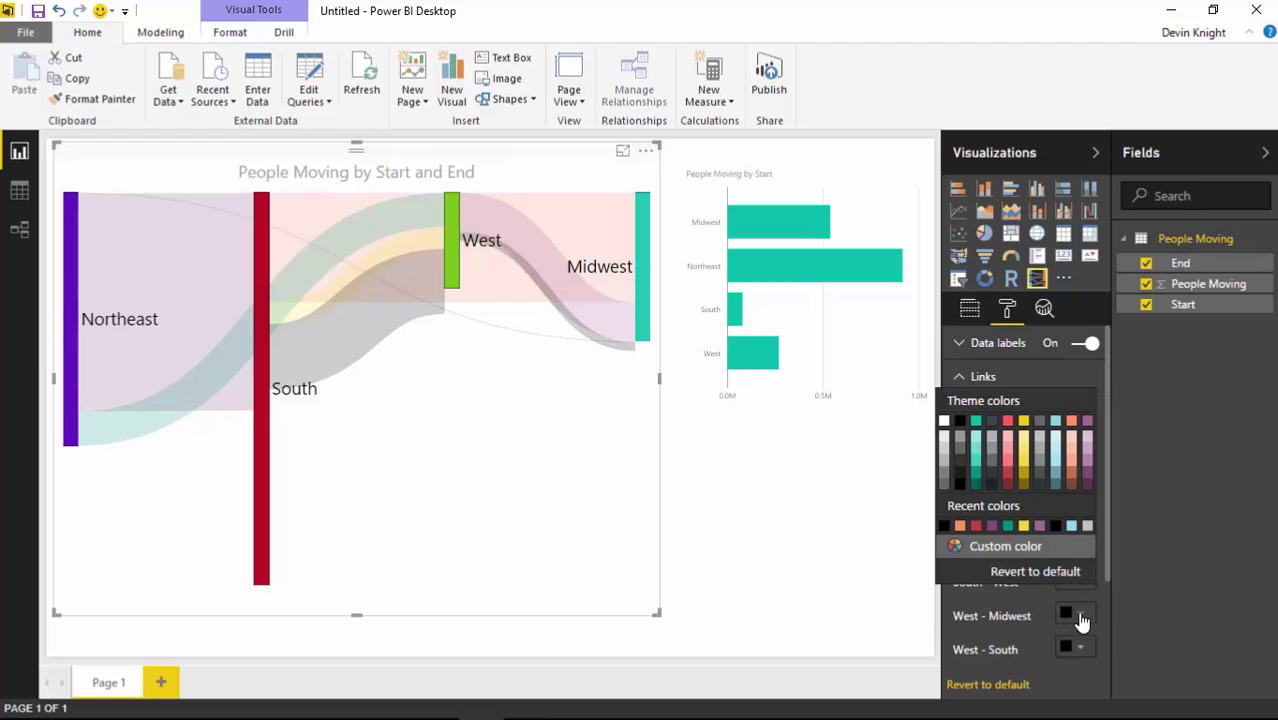
click(1050, 482)
click(1078, 412)
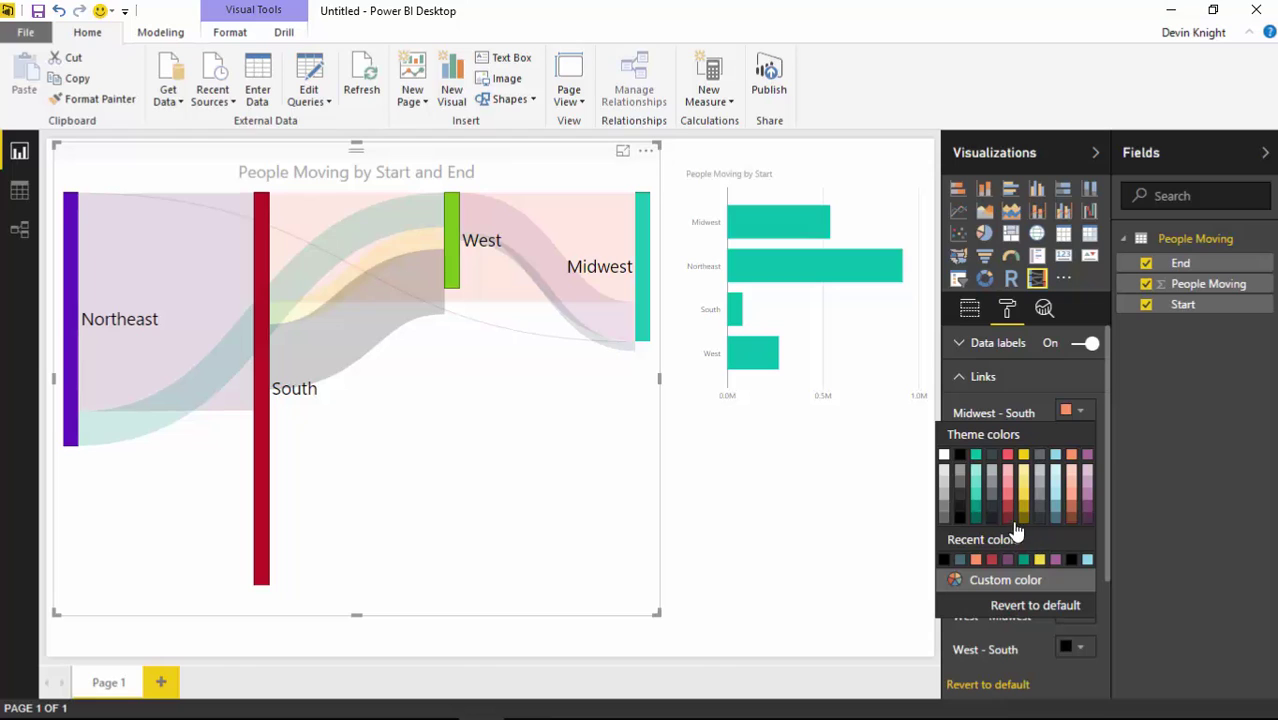
click(1024, 524)
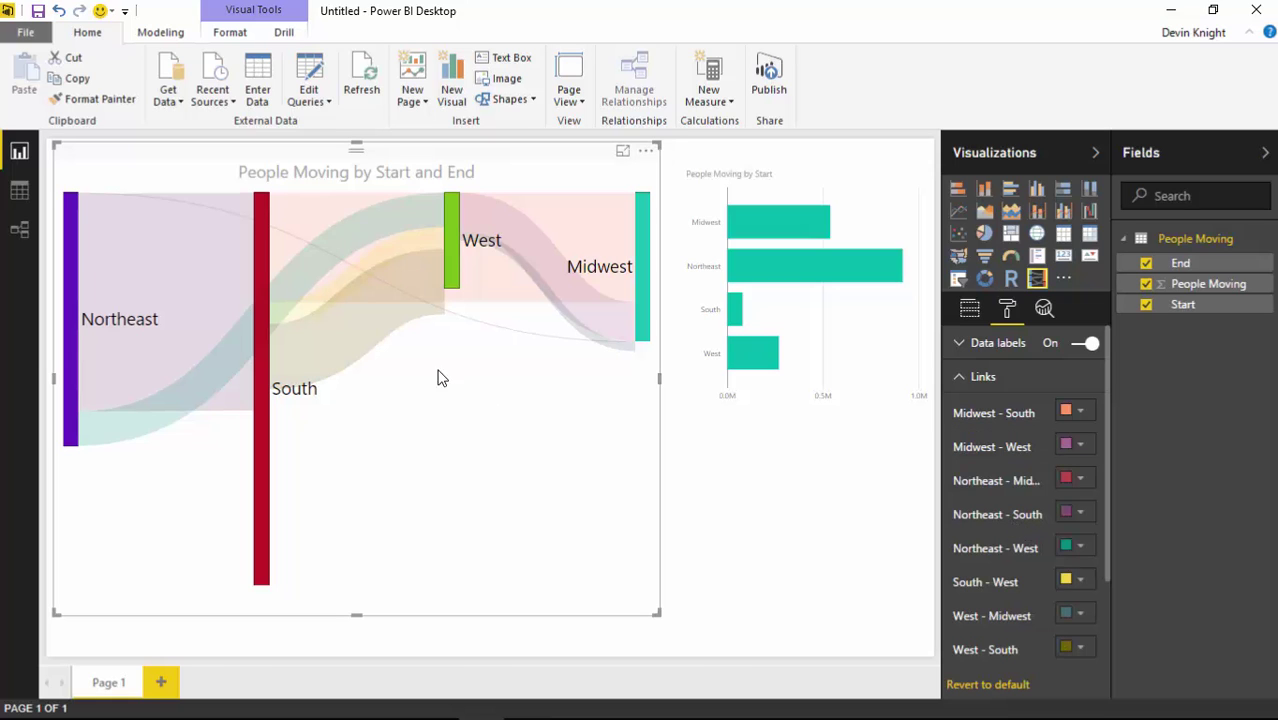
mouse_move(575, 330)
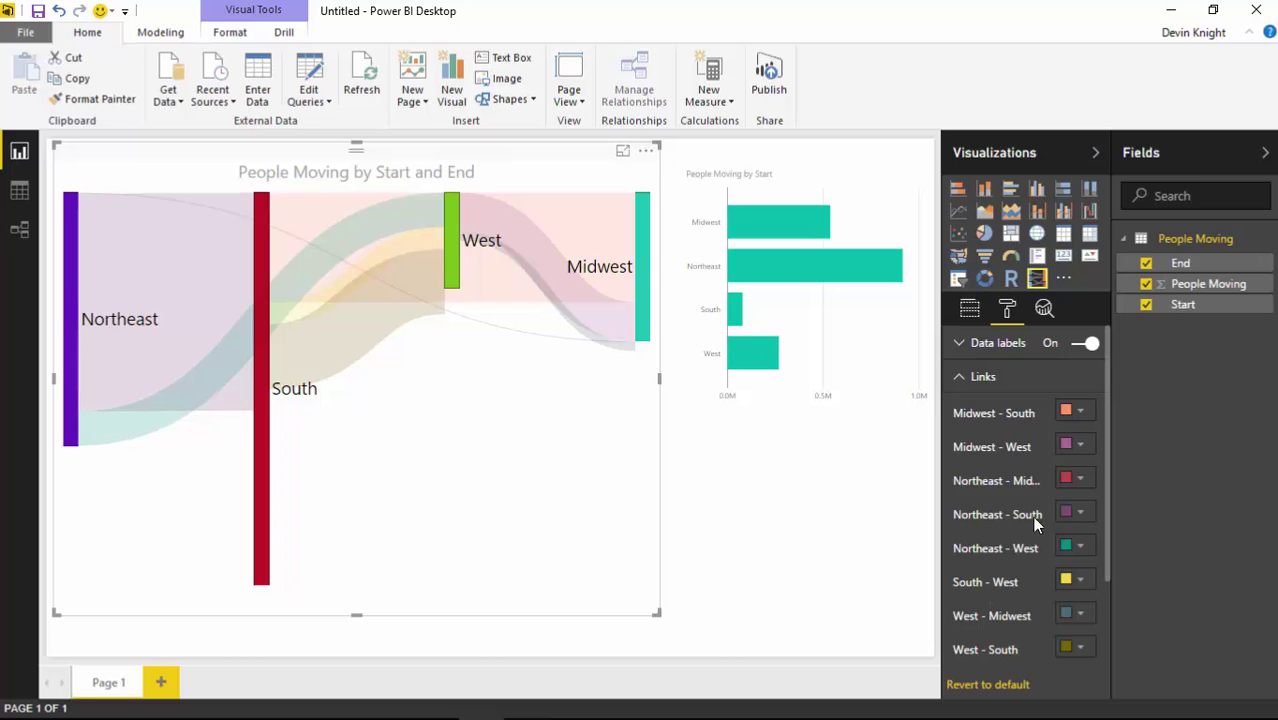
click(1010, 687)
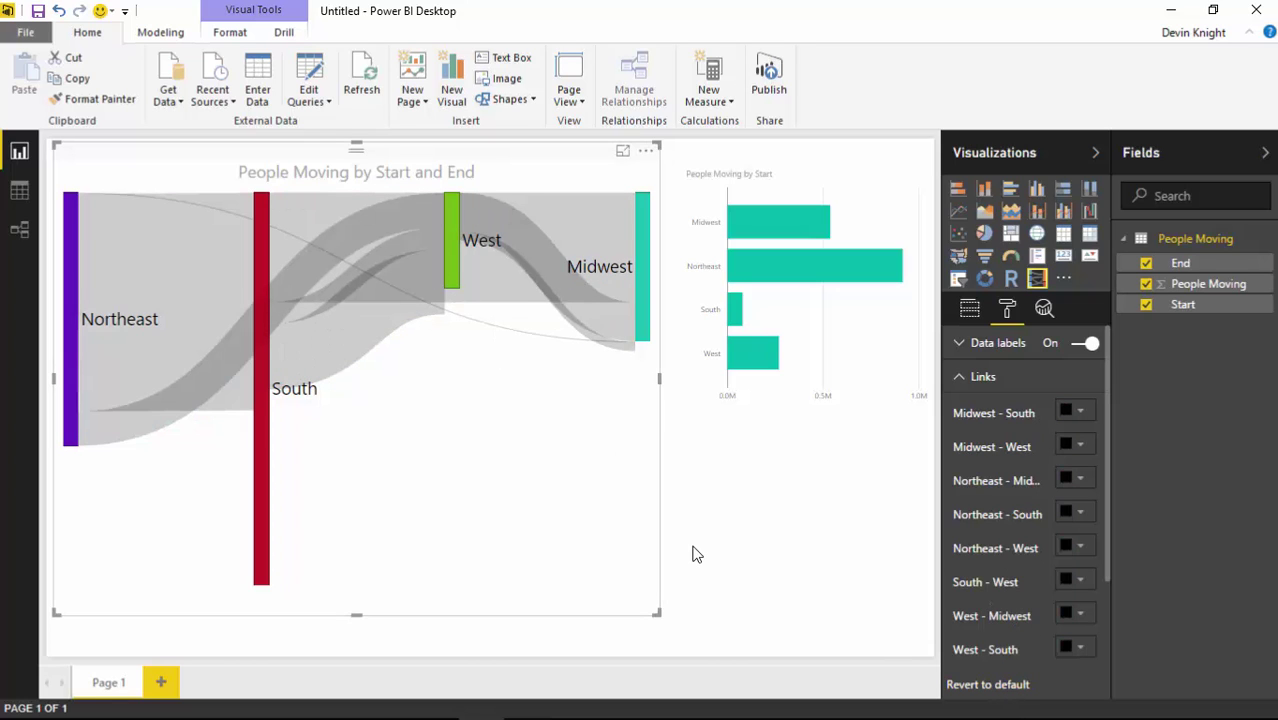
click(962, 378)
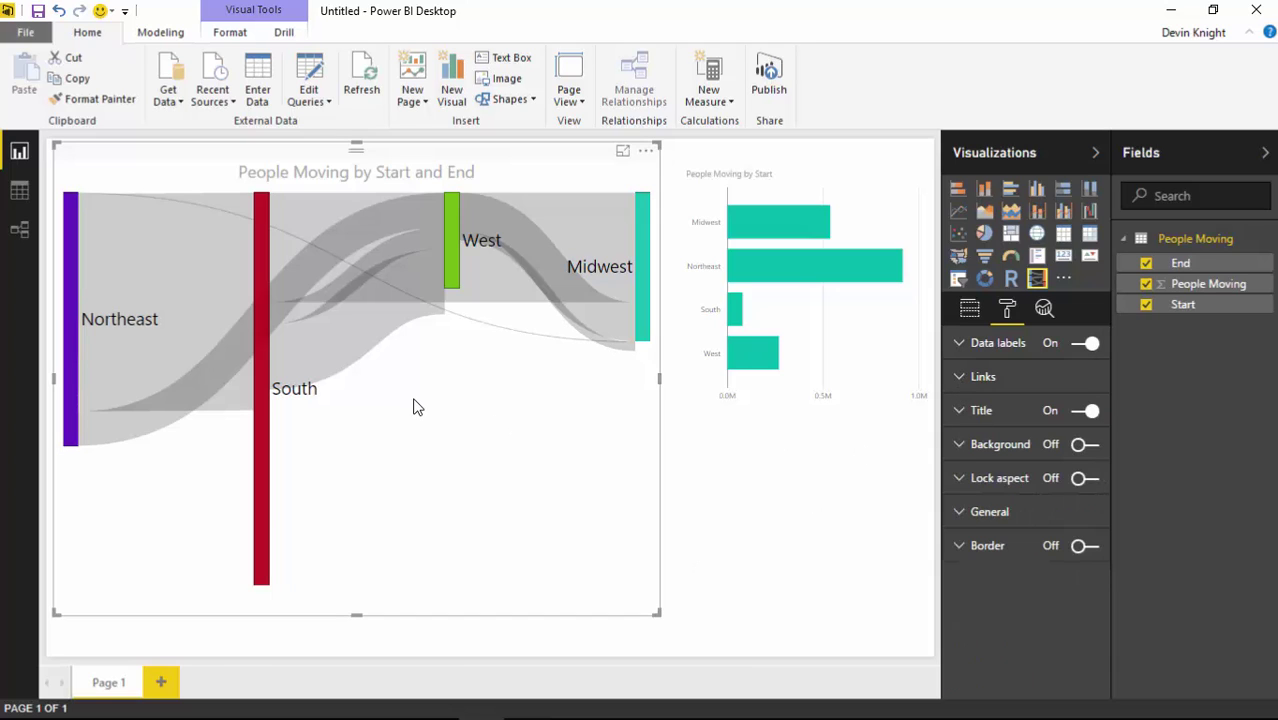